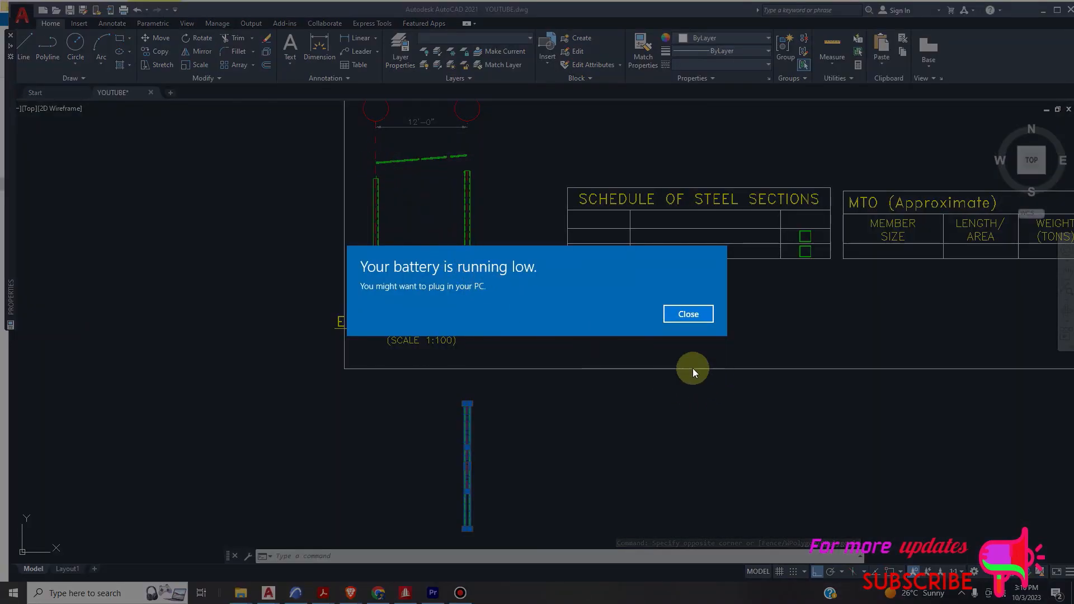
# - Dismiss the low-battery notice and examine the columns of the Grid 2 elevation and the selected member below the sheet frame
pyautogui.click(687, 315)
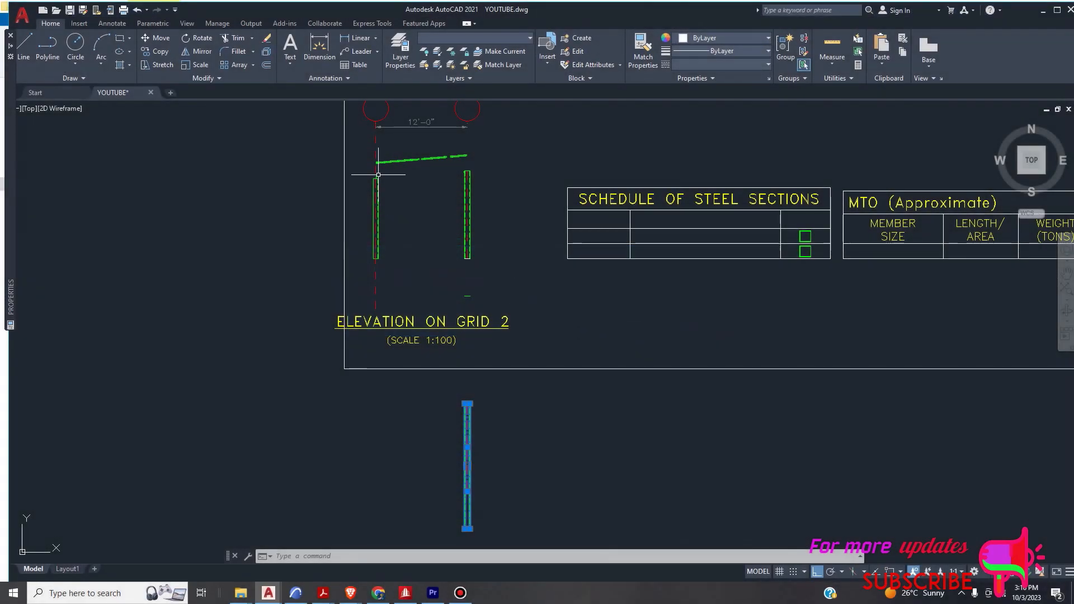
pyautogui.scroll(8, 378, 175)
pyautogui.scroll(-5, 375, 184)
pyautogui.scroll(5, 375, 163)
pyautogui.scroll(-4, 376, 162)
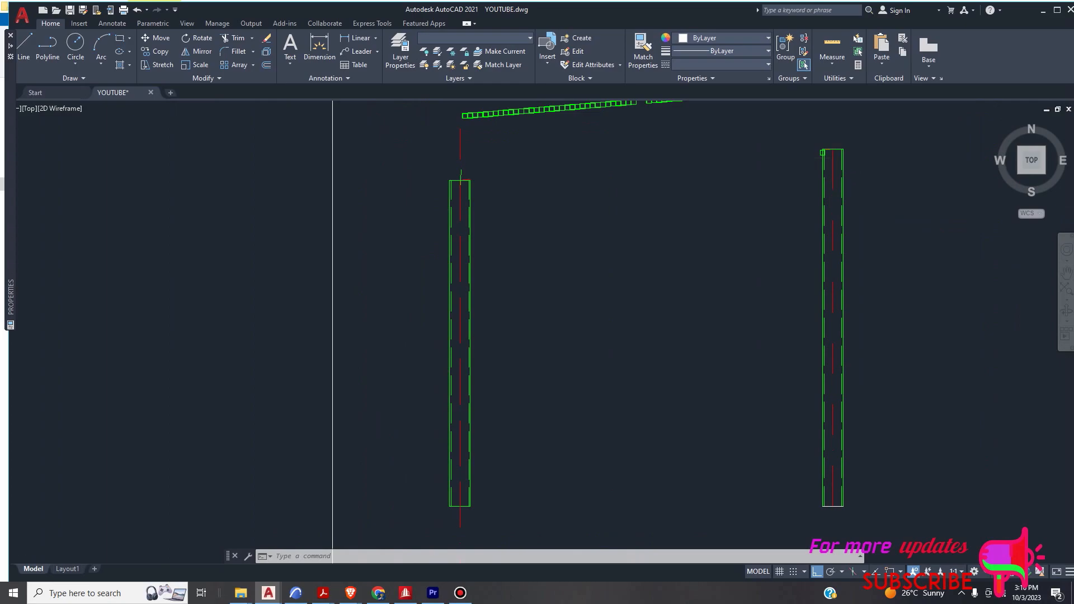
pyautogui.scroll(-5, 637, 175)
pyautogui.scroll(2, 727, 307)
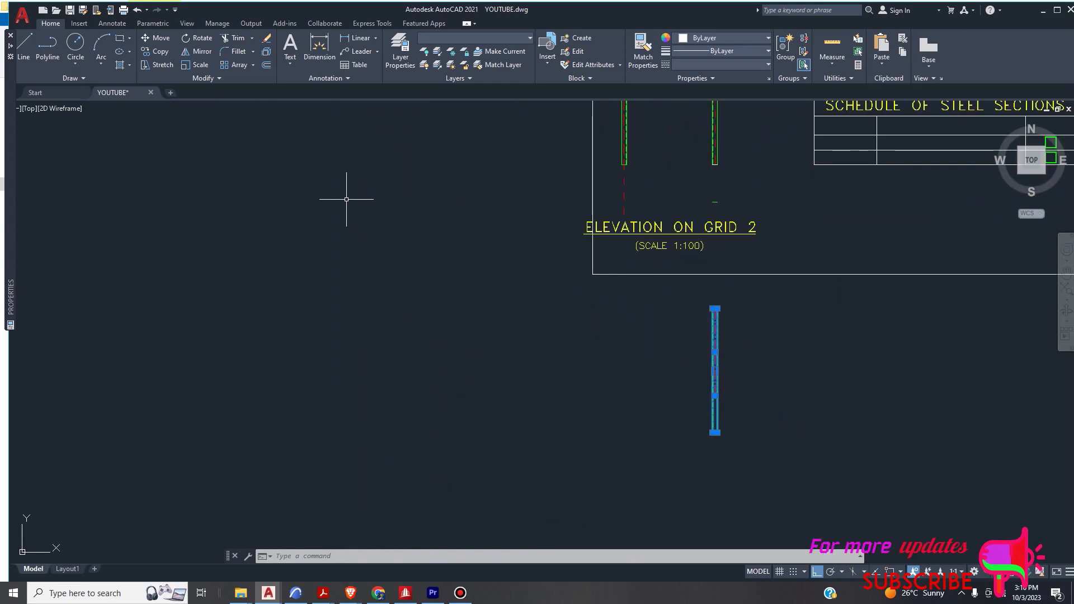
pyautogui.scroll(2, 717, 300)
pyautogui.scroll(4, 705, 305)
pyautogui.scroll(-4, 631, 321)
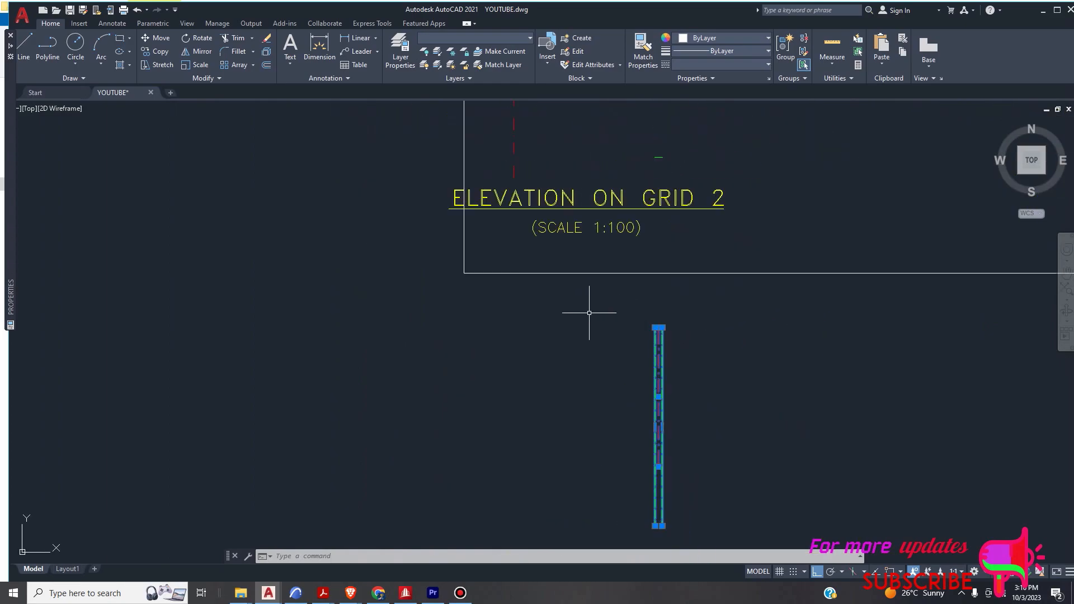
# - Copy the selected member by its top-right corner onto the top-right corner of the left column, with Ortho off
pyautogui.click(165, 51)
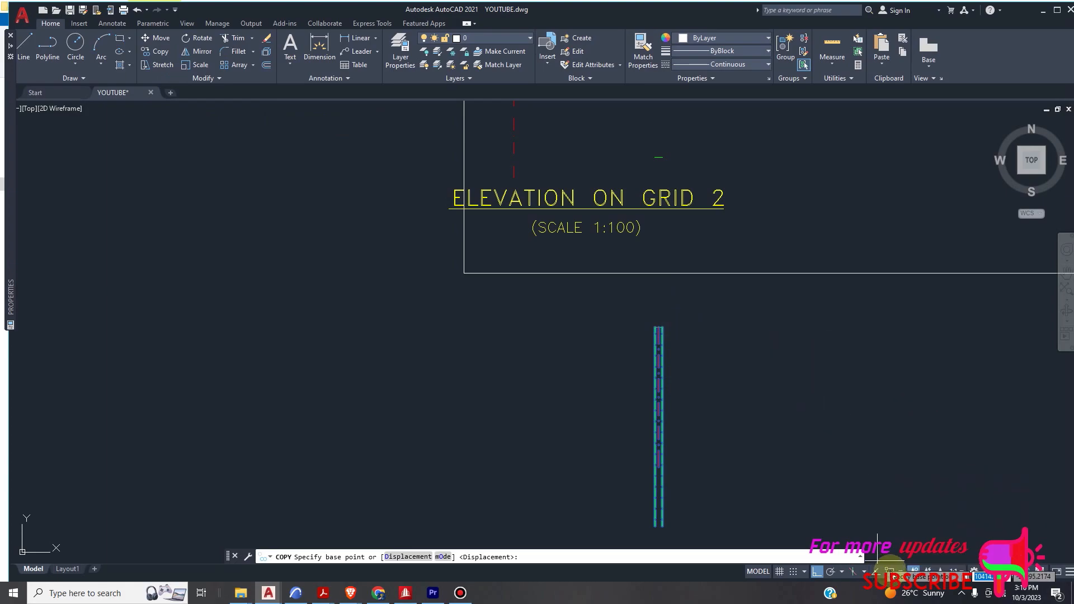
pyautogui.click(662, 327)
pyautogui.scroll(-4, 678, 391)
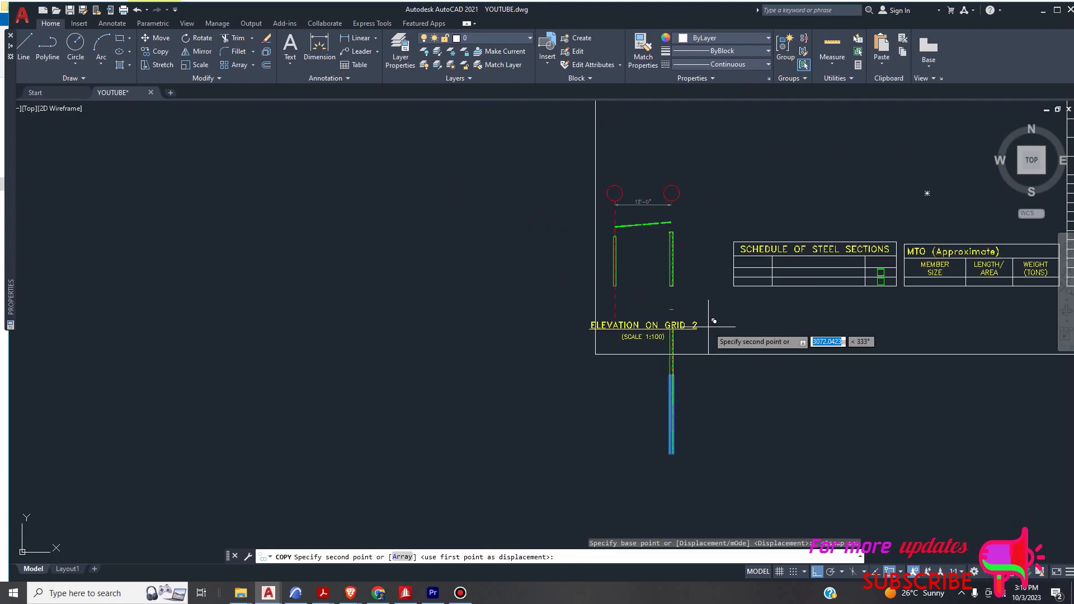
pyautogui.scroll(4, 629, 242)
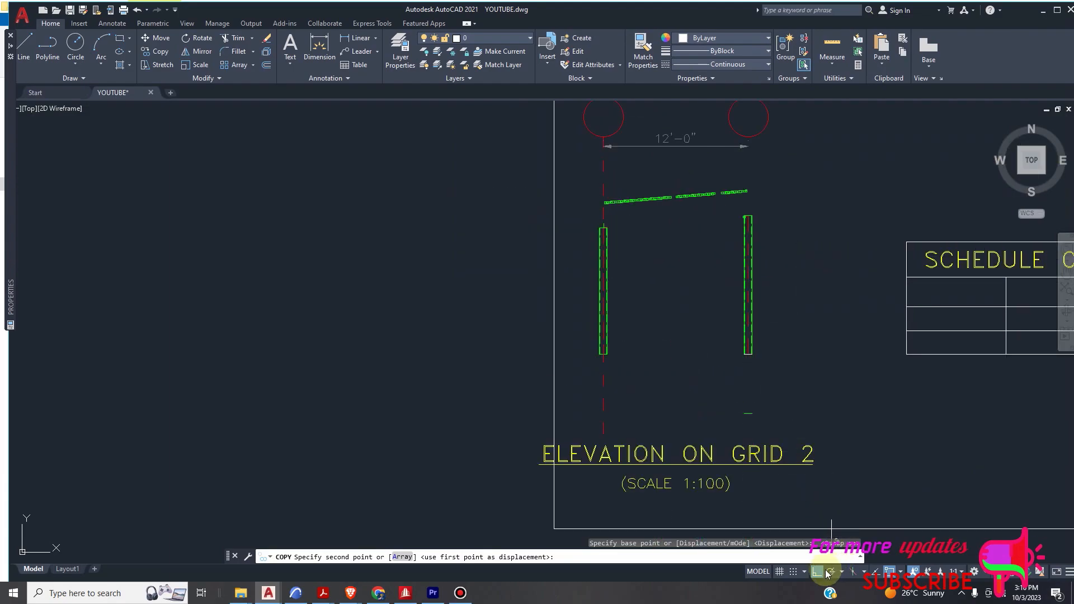
pyautogui.scroll(4, 616, 252)
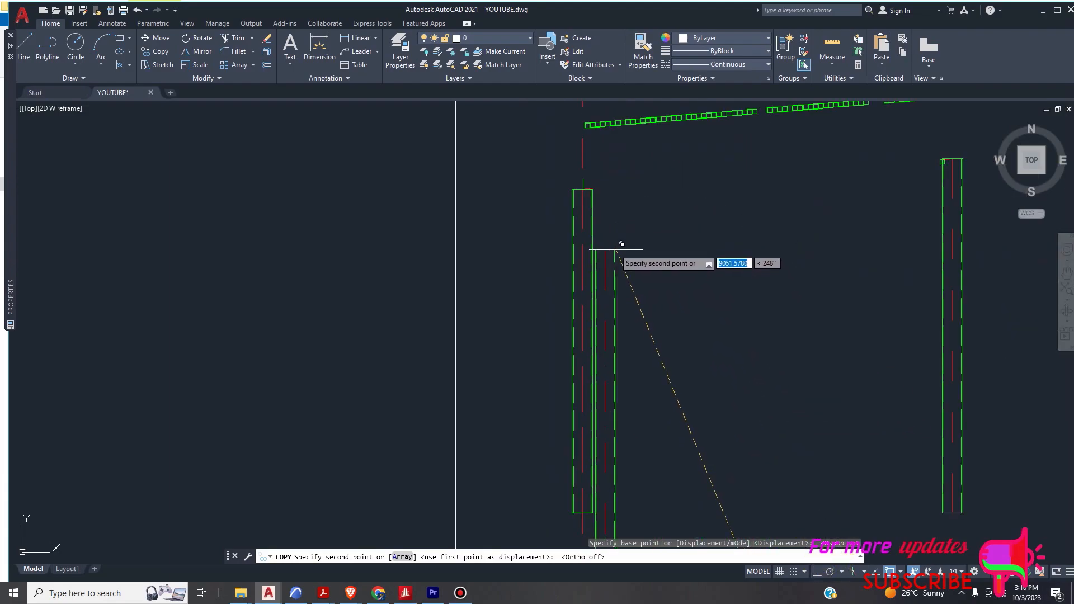
pyautogui.click(592, 189)
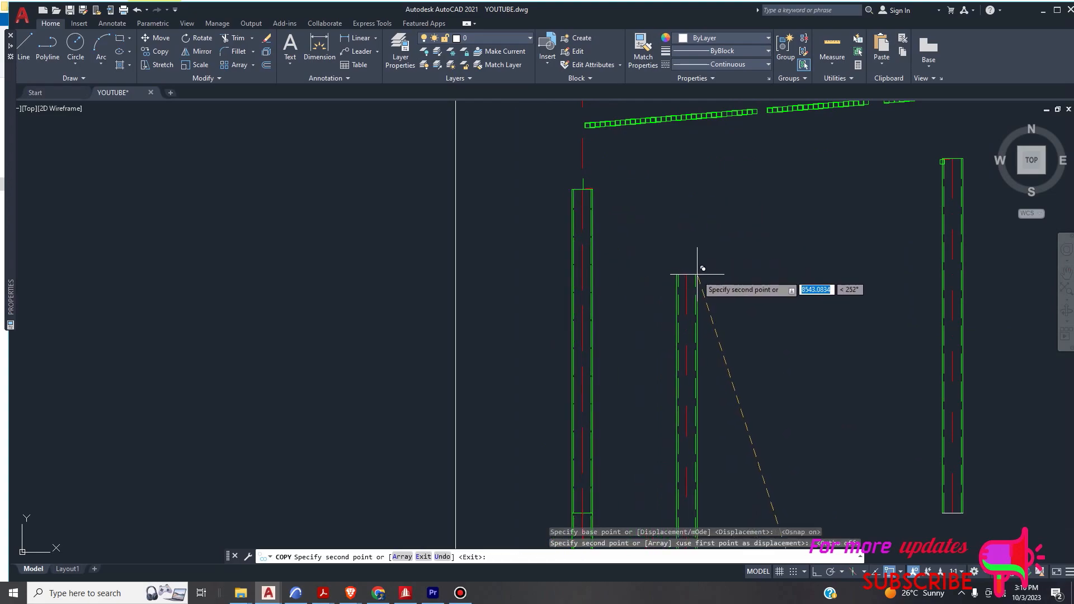
pyautogui.press('Escape')
# - Select the copied member over the left column, including its centre line and its short top edge line
pyautogui.scroll(-5, 690, 279)
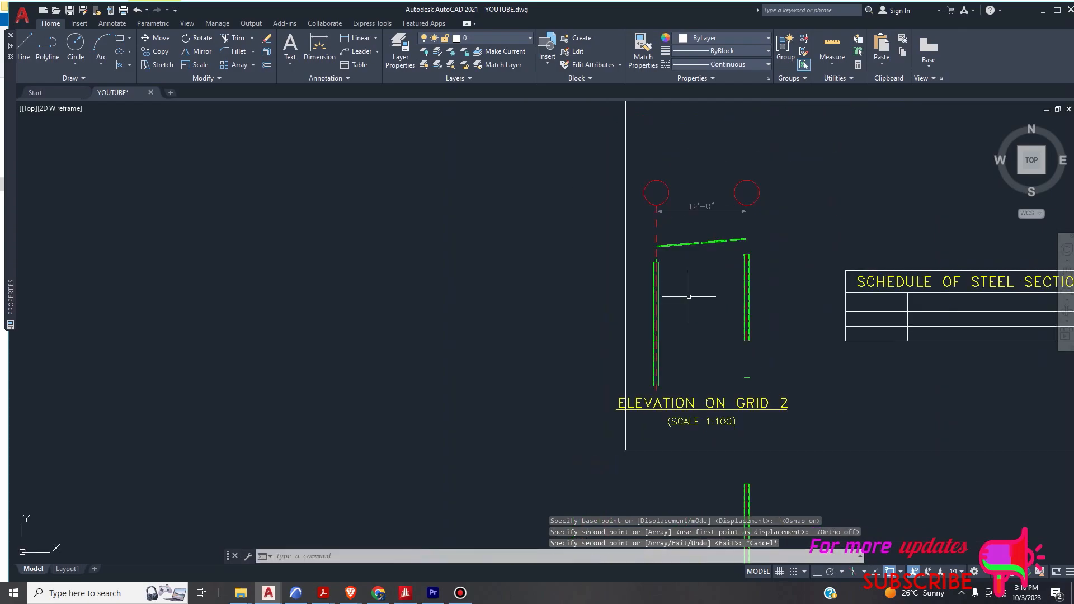
pyautogui.click(669, 341)
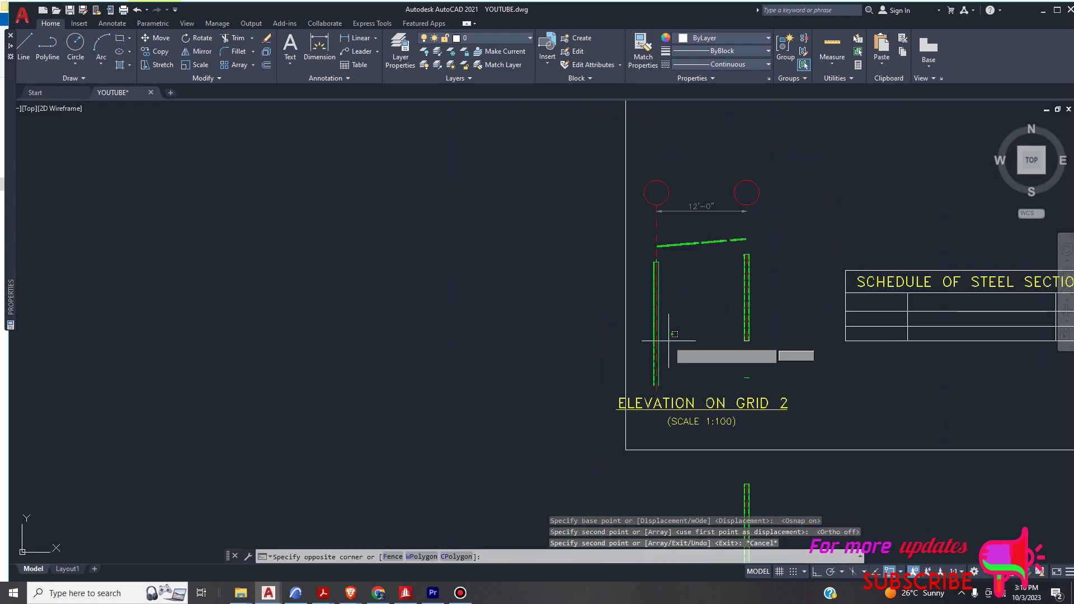
pyautogui.press('Escape')
pyautogui.click(668, 371)
pyautogui.click(649, 371)
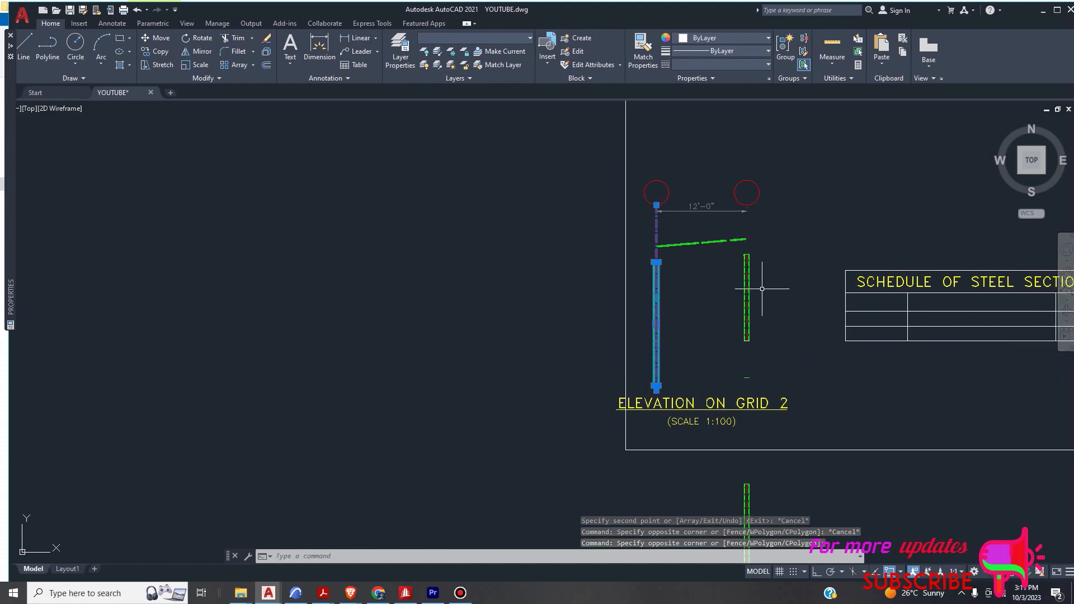
pyautogui.scroll(2, 762, 263)
pyautogui.scroll(-2, 549, 280)
pyautogui.scroll(4, 677, 264)
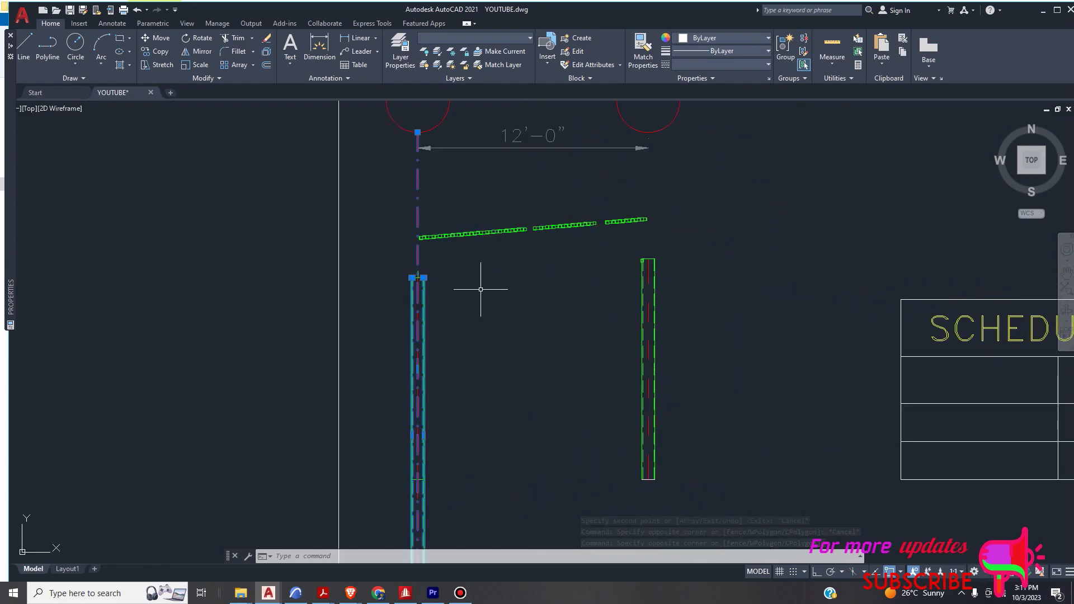
pyautogui.scroll(4, 425, 274)
pyautogui.scroll(4, 448, 284)
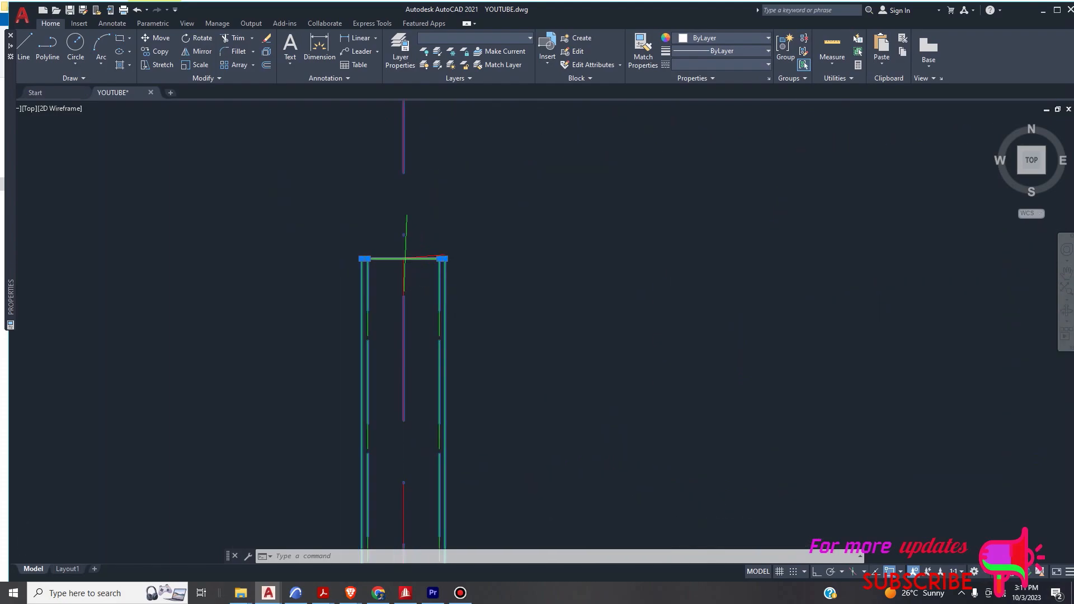
pyautogui.scroll(2, 421, 257)
pyautogui.click(413, 261)
pyautogui.click(433, 260)
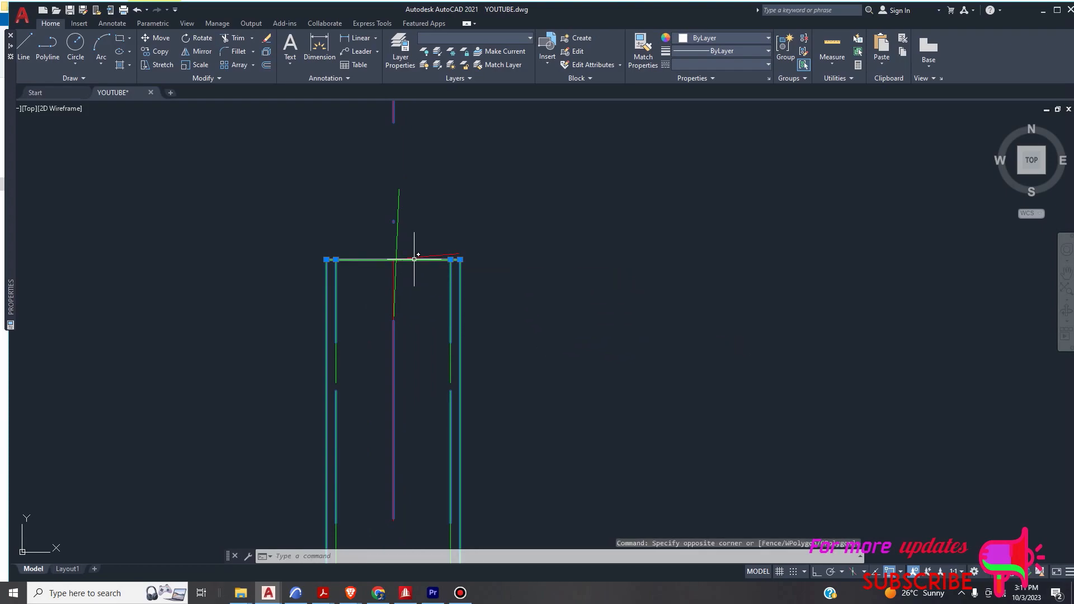
pyautogui.scroll(-8, 503, 290)
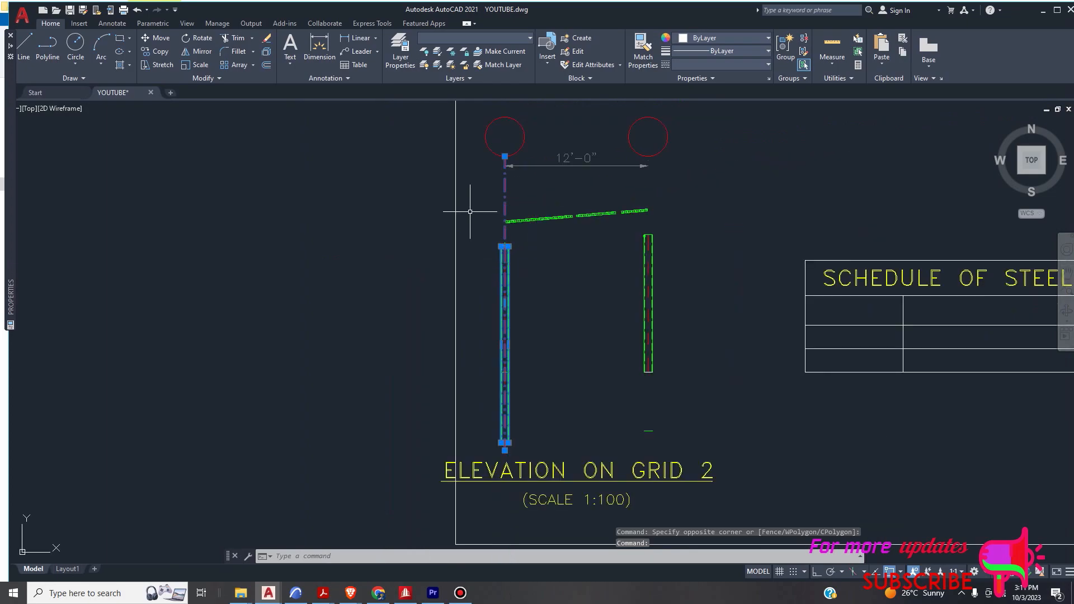
# - Start rotating the selected member with the midpoint of the left column's top edge as base point
pyautogui.click(203, 39)
pyautogui.scroll(4, 511, 451)
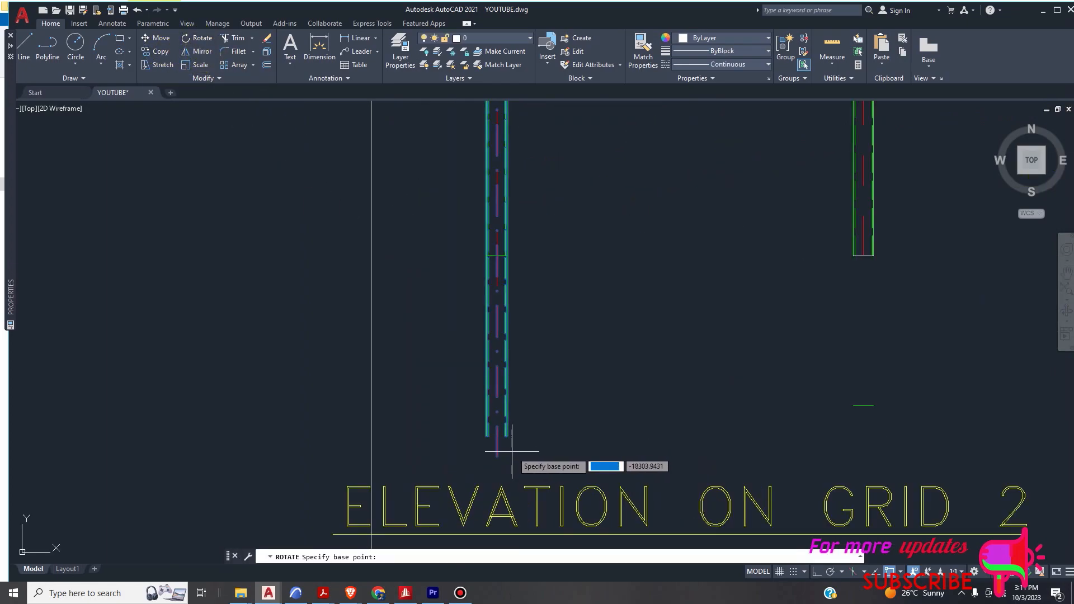
pyautogui.scroll(-4, 521, 444)
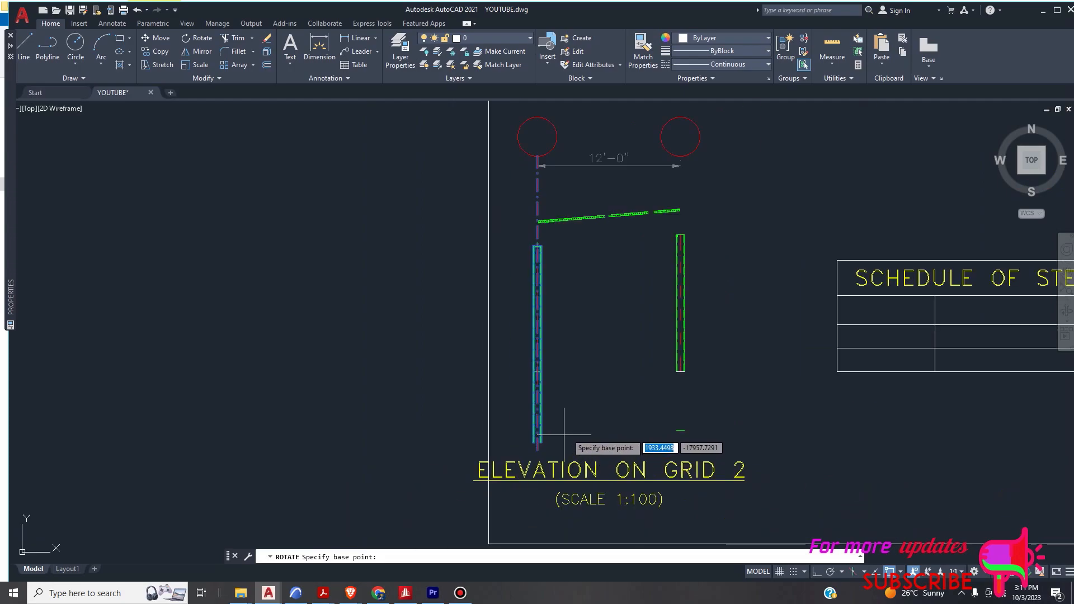
pyautogui.scroll(6, 544, 254)
pyautogui.scroll(5, 568, 323)
pyautogui.scroll(-2, 551, 408)
pyautogui.scroll(3, 568, 344)
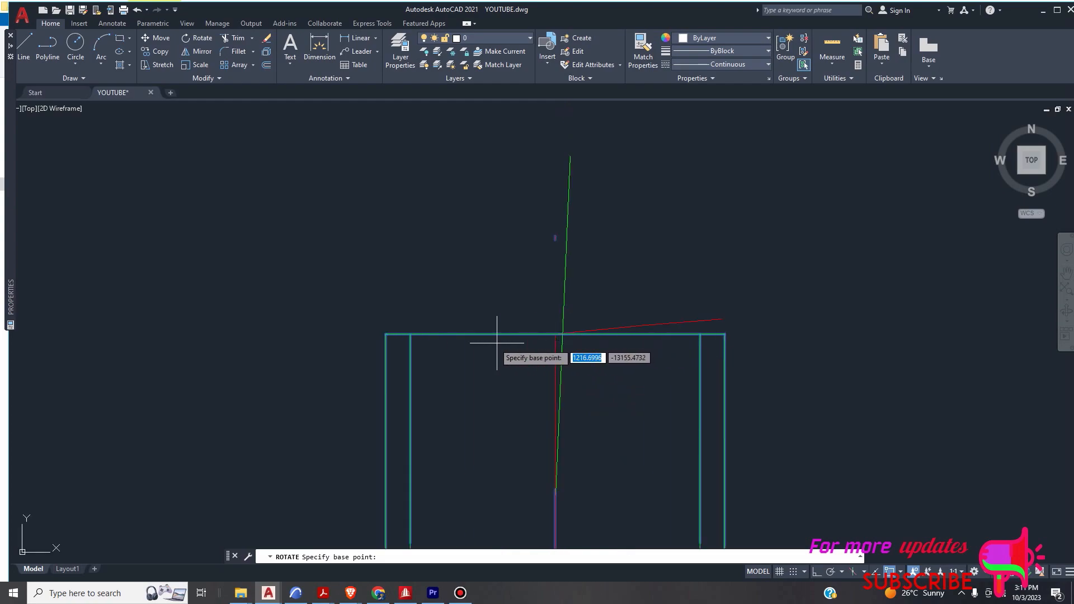
pyautogui.click(555, 333)
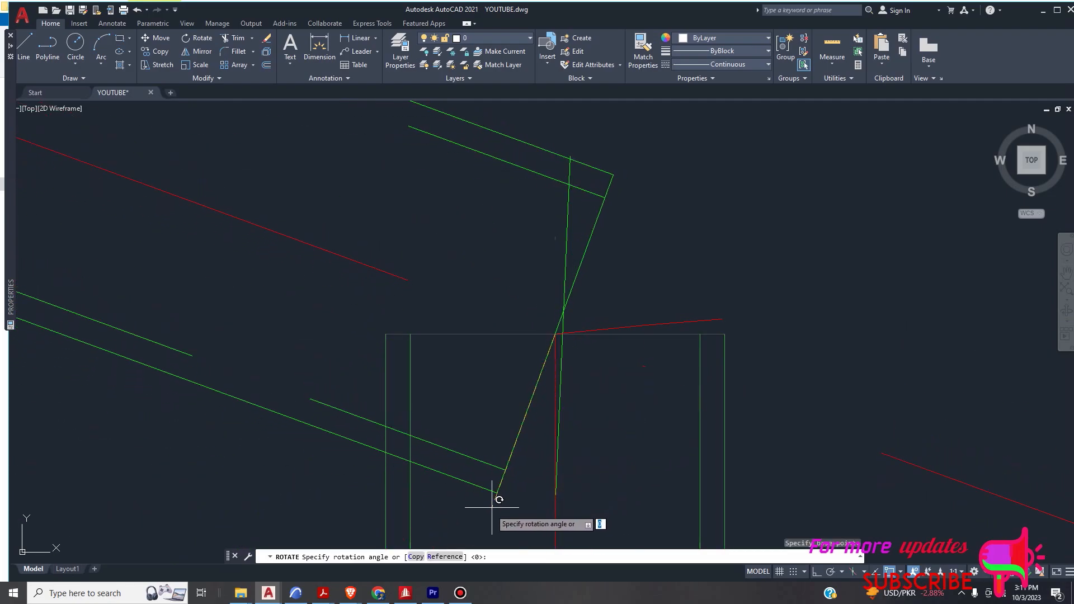
# - Use the Reference option and define the reference angle by two points down the copied member's outer right edge
pyautogui.click(450, 554)
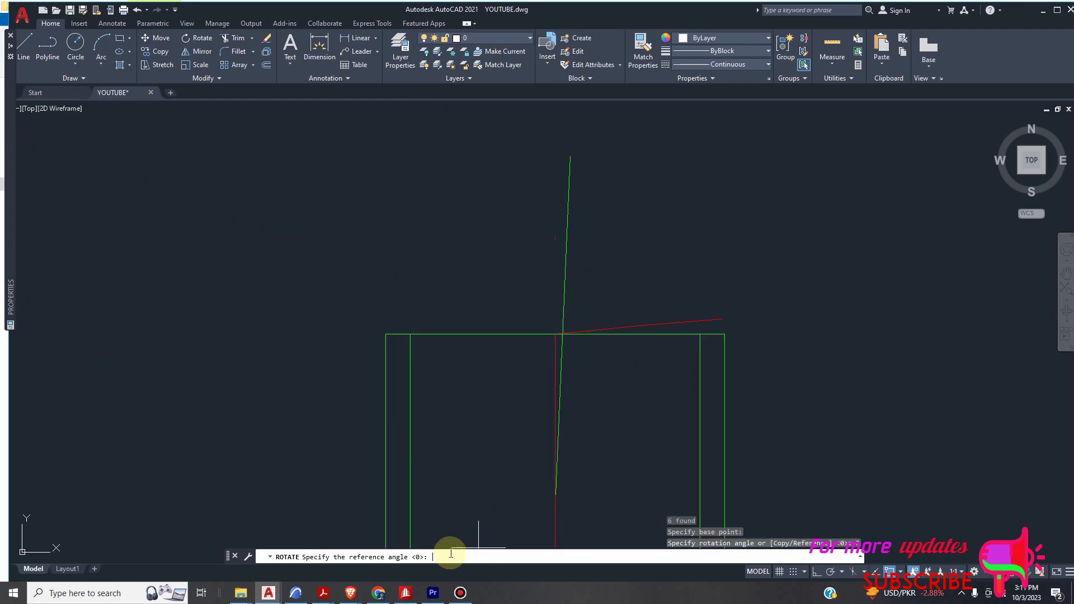
pyautogui.scroll(-3, 503, 390)
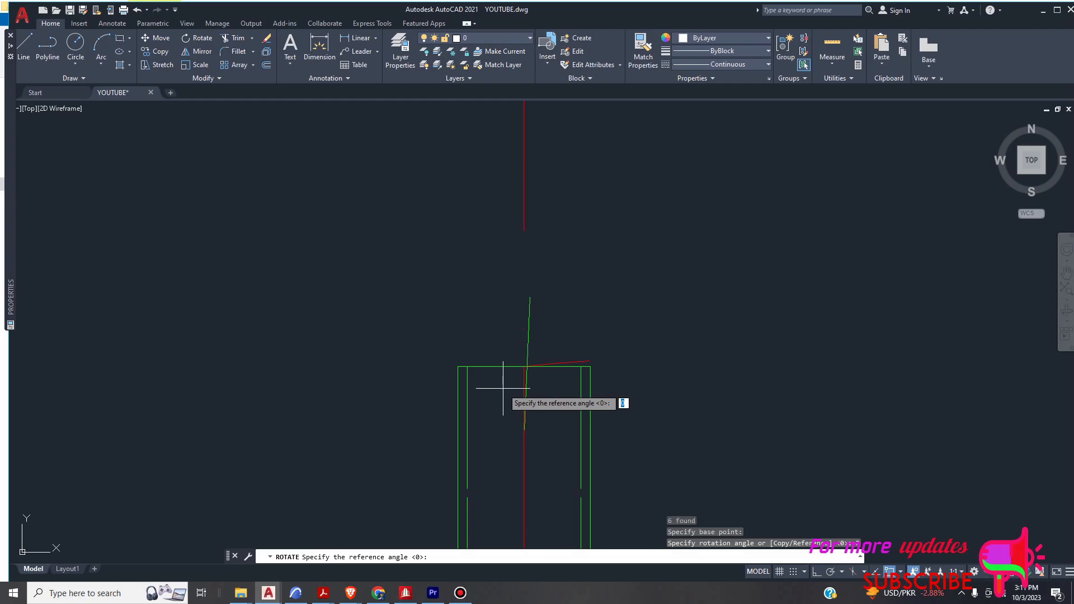
pyautogui.scroll(-4, 504, 388)
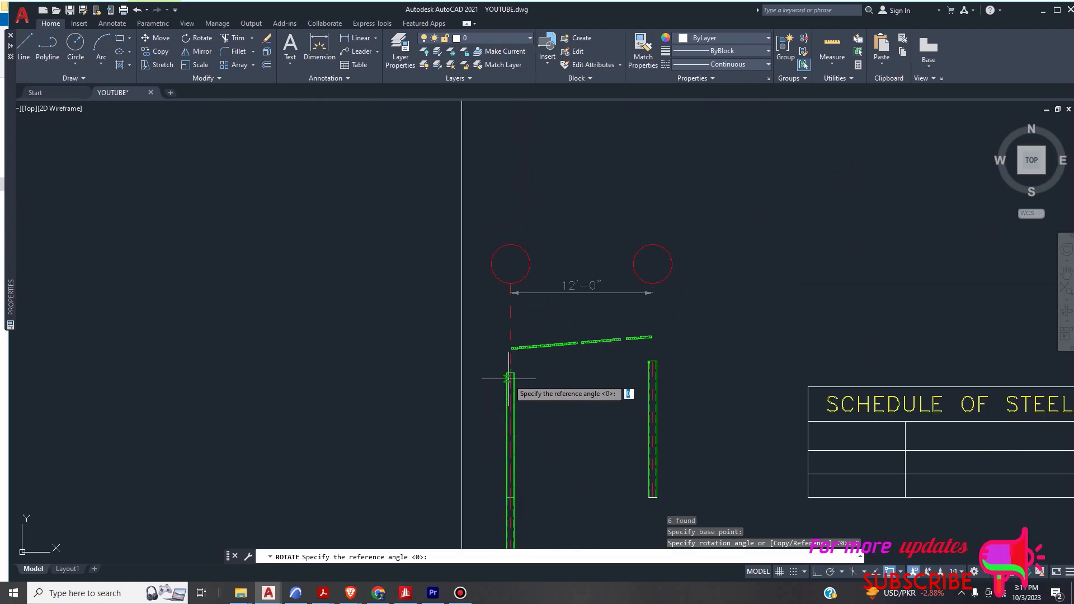
pyautogui.scroll(-4, 557, 394)
pyautogui.scroll(2, 543, 418)
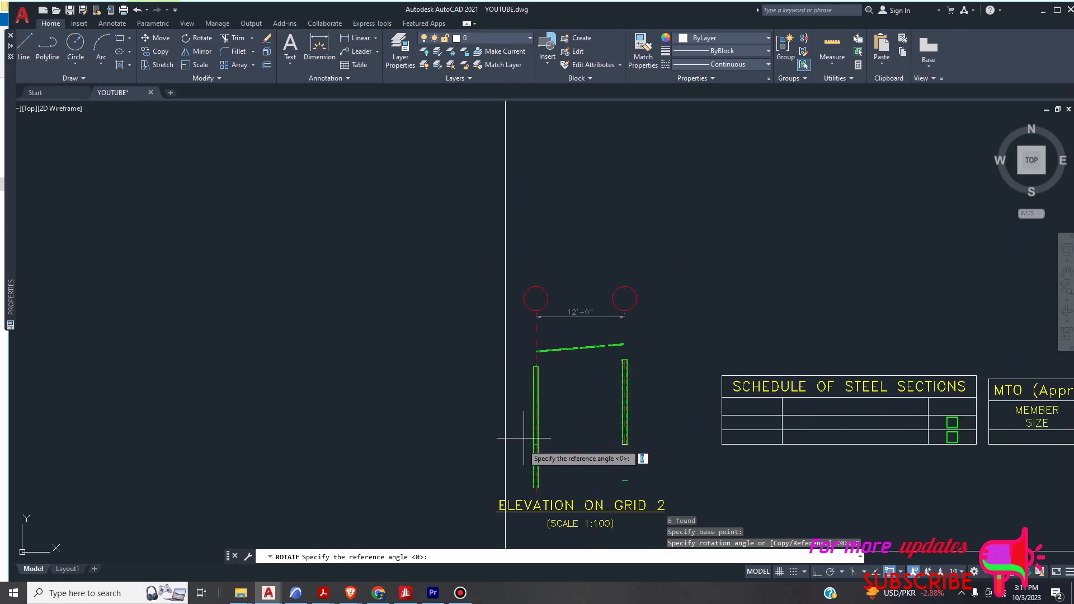
pyautogui.scroll(8, 522, 445)
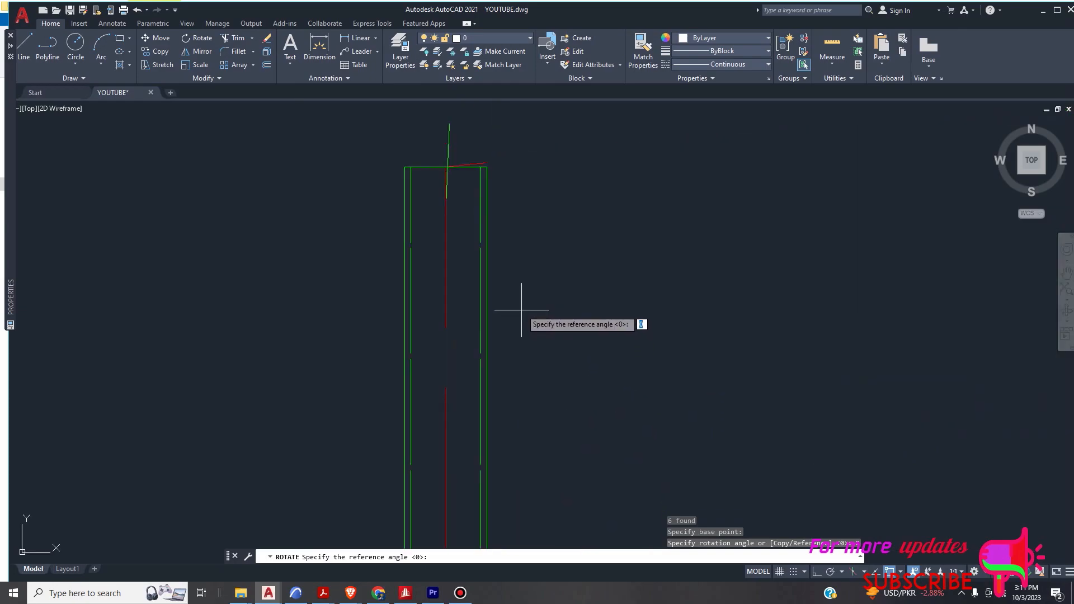
pyautogui.click(486, 186)
pyautogui.scroll(-8, 504, 302)
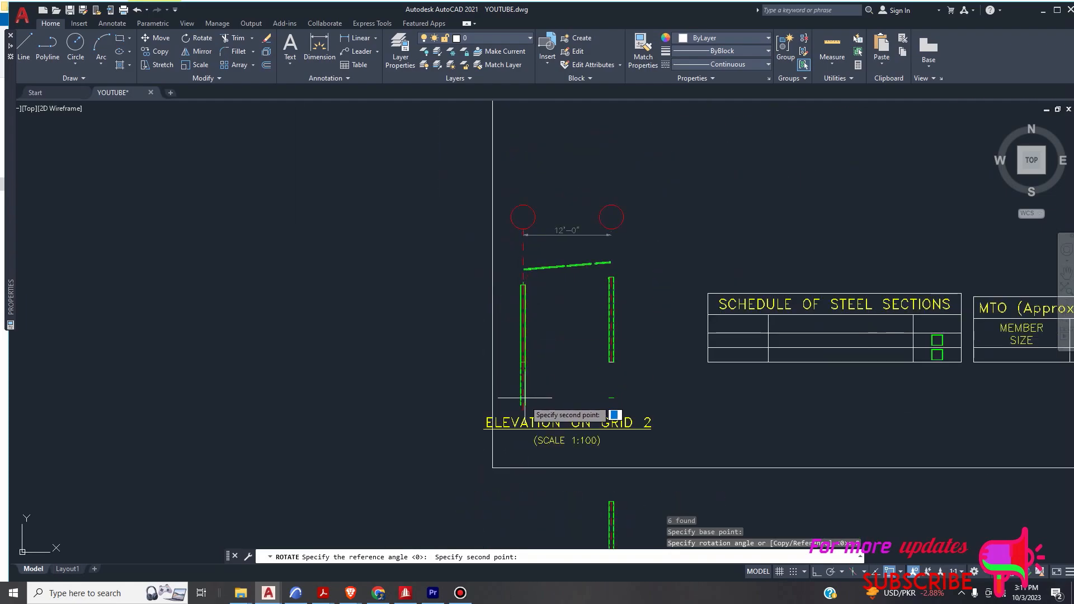
pyautogui.scroll(6, 523, 398)
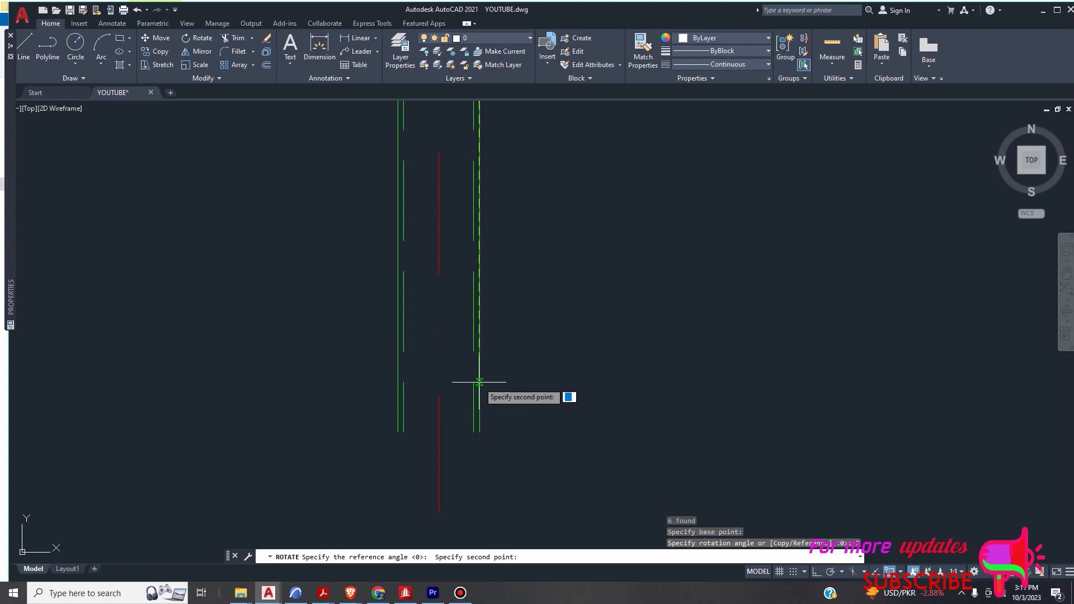
pyautogui.click(480, 382)
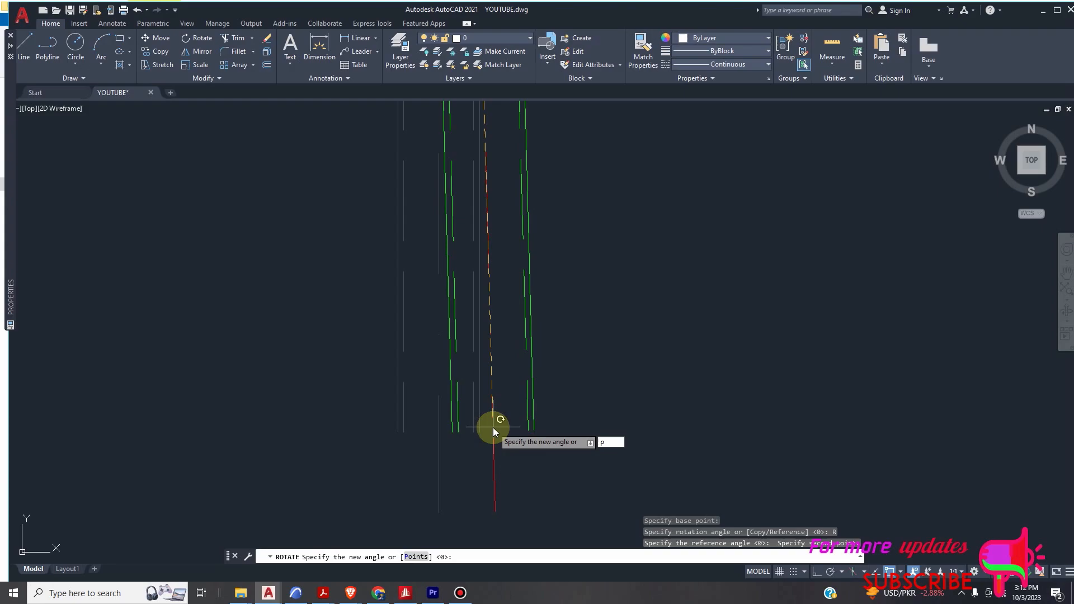
# - Set the new angle with the Points option, from the left column's top midpoint to the right column's top midpoint
pyautogui.press('Return')
pyautogui.scroll(-6, 493, 427)
pyautogui.scroll(6, 306, 284)
pyautogui.scroll(10, 307, 284)
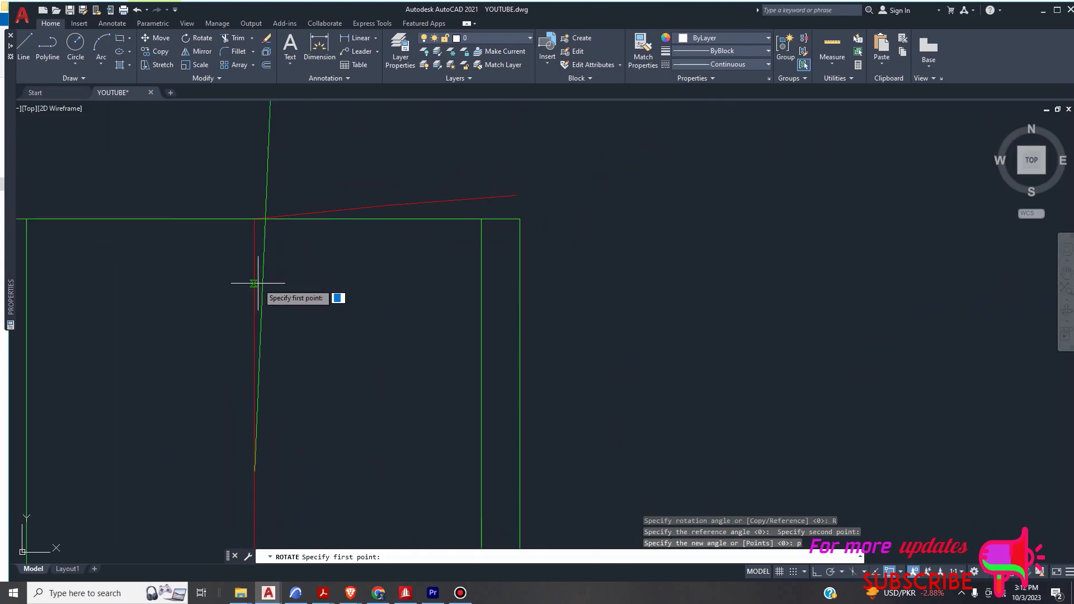
pyautogui.click(254, 218)
pyautogui.scroll(-5, 264, 333)
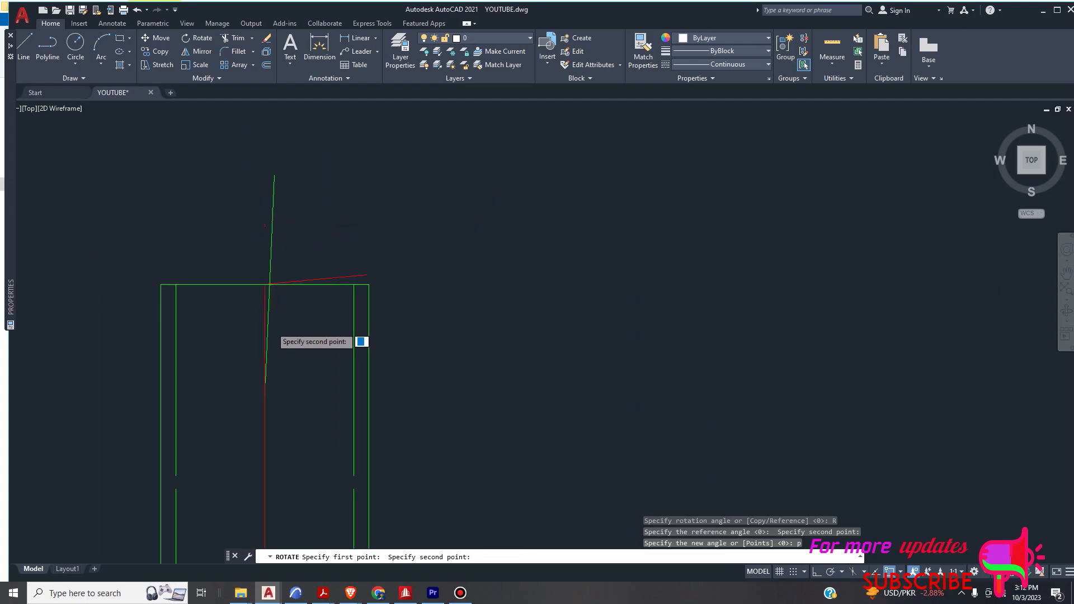
pyautogui.scroll(10, 492, 314)
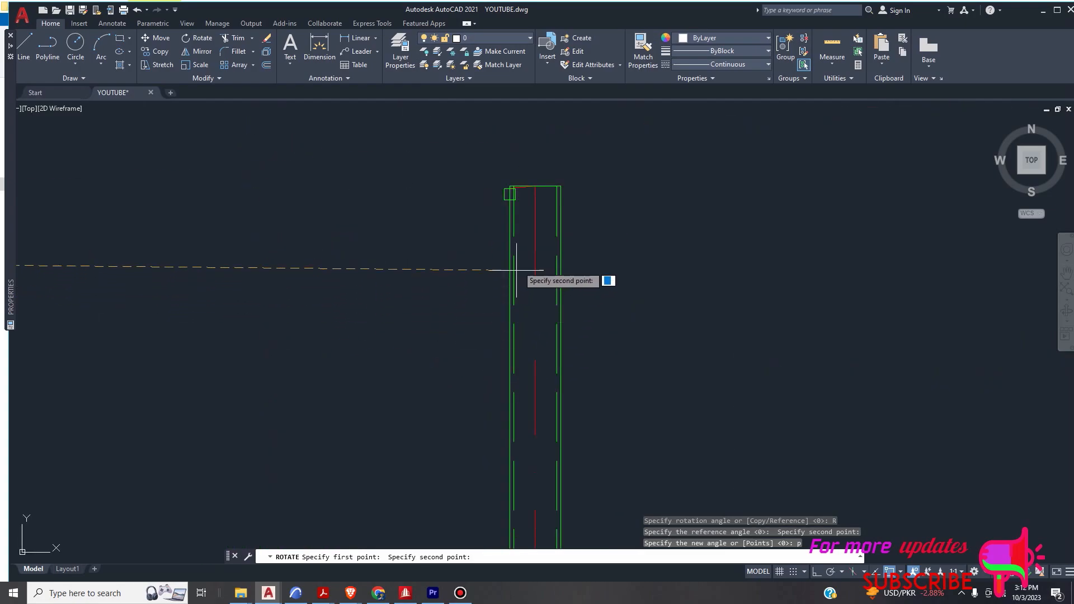
pyautogui.scroll(5, 481, 196)
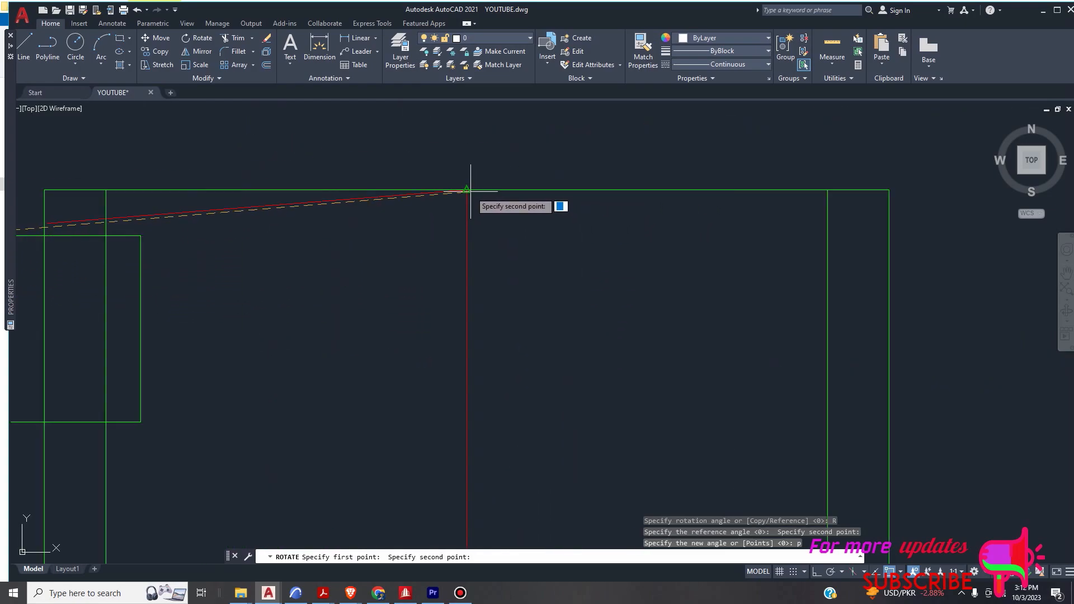
pyautogui.click(466, 191)
pyautogui.scroll(-5, 470, 187)
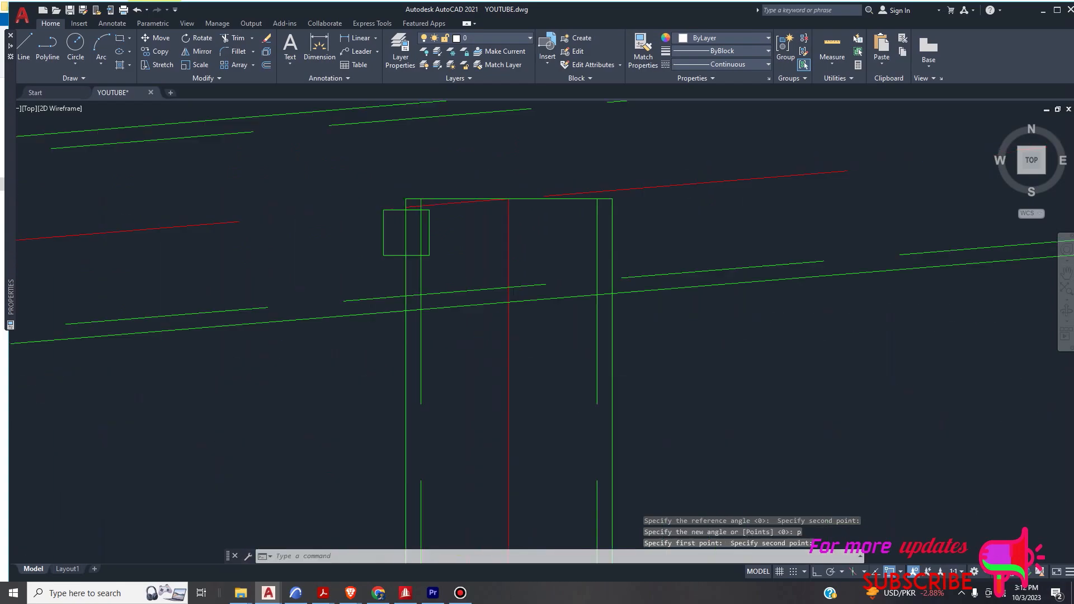
pyautogui.scroll(-4, 535, 206)
pyautogui.scroll(6, 414, 223)
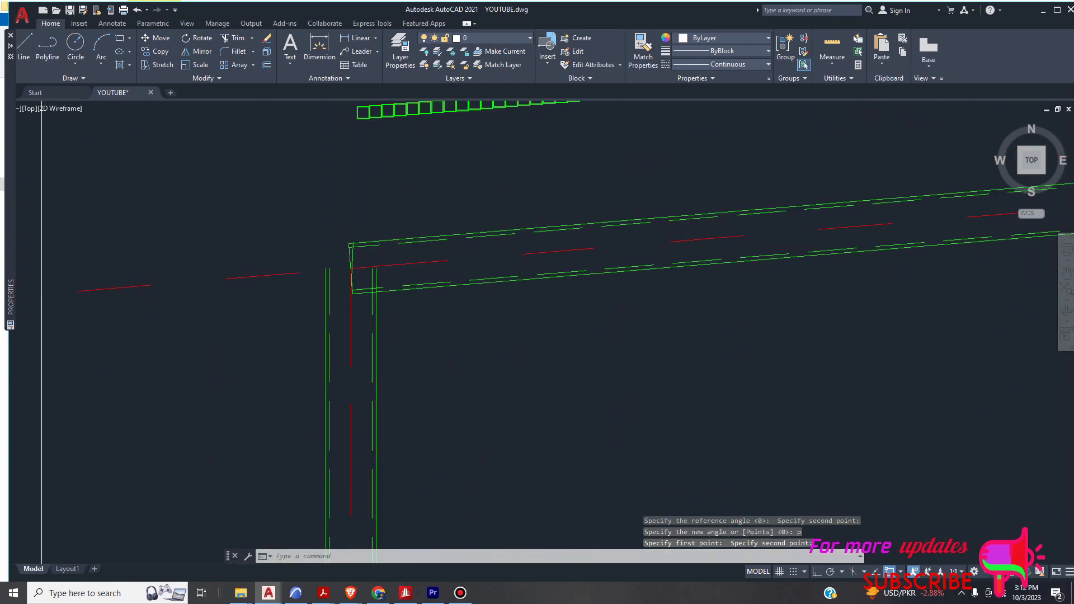
pyautogui.scroll(-3, 378, 248)
pyautogui.scroll(3, 597, 261)
pyautogui.scroll(-4, 601, 235)
pyautogui.scroll(6, 503, 288)
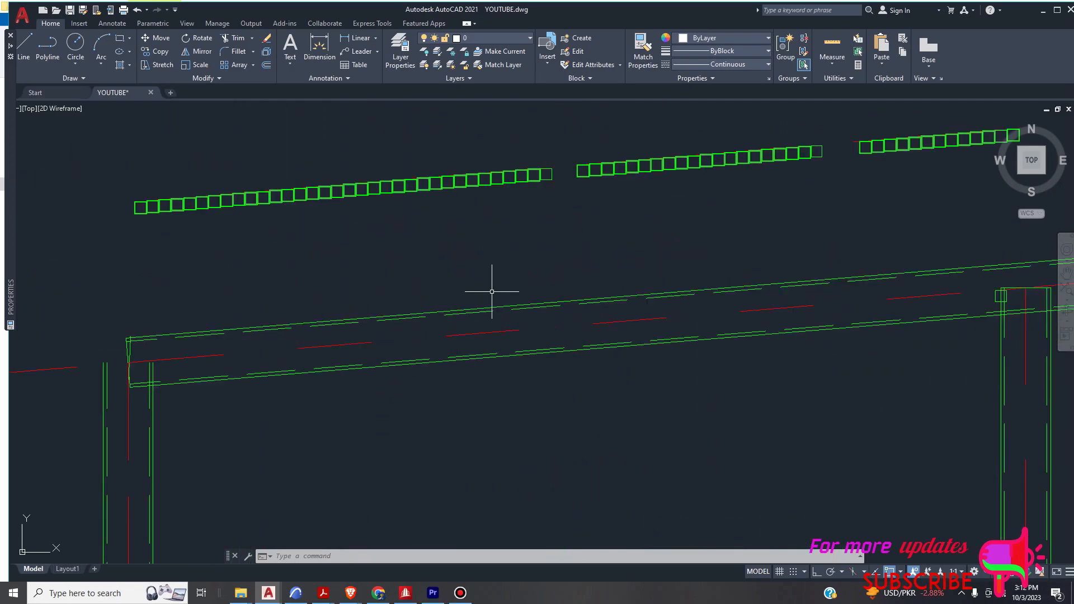
# - Turn on Ortho mode and try to move the rows of square tubes down onto the sloped beam
pyautogui.scroll(-5, 492, 292)
pyautogui.scroll(2, 587, 275)
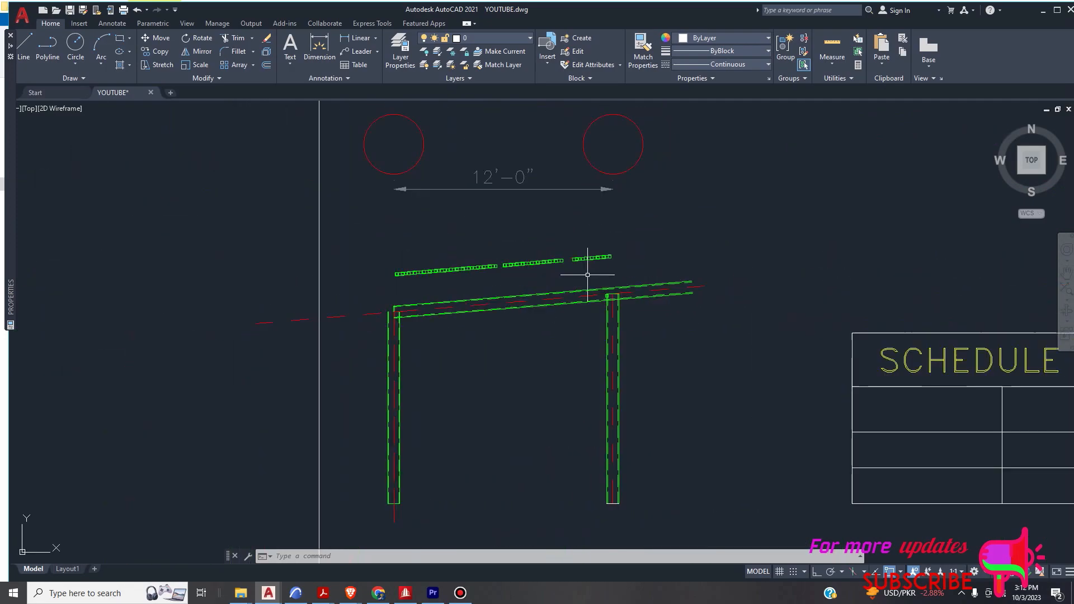
pyautogui.scroll(2, 587, 275)
pyautogui.click(648, 223)
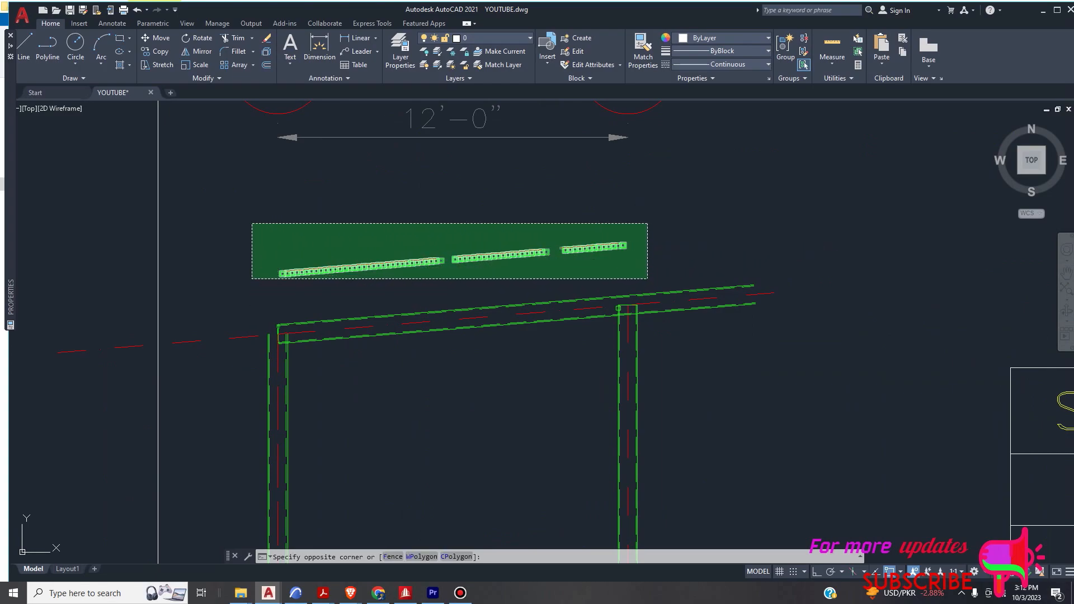
pyautogui.click(251, 278)
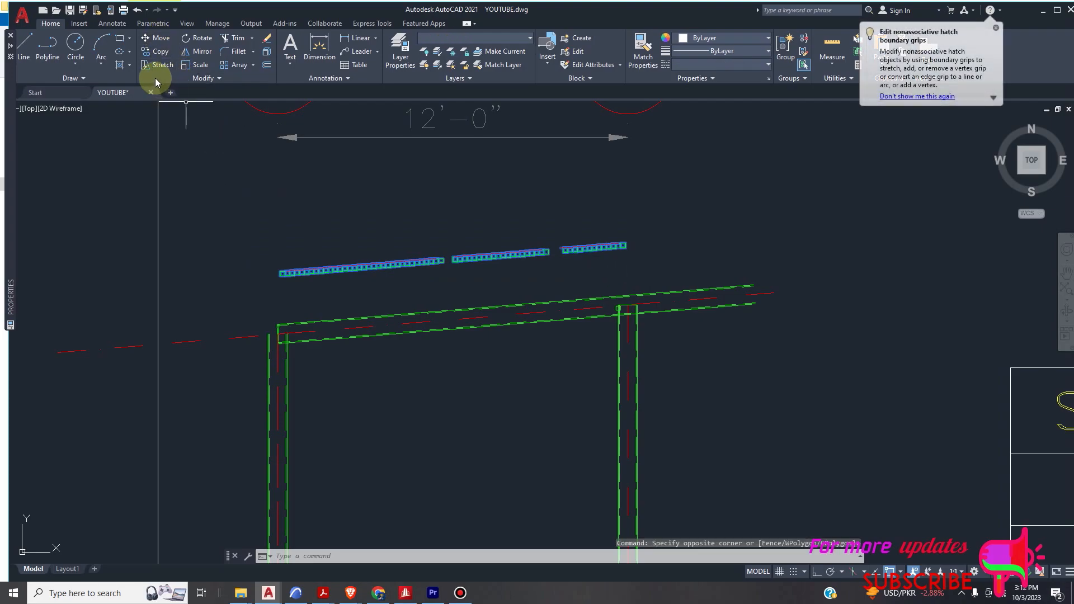
pyautogui.click(156, 38)
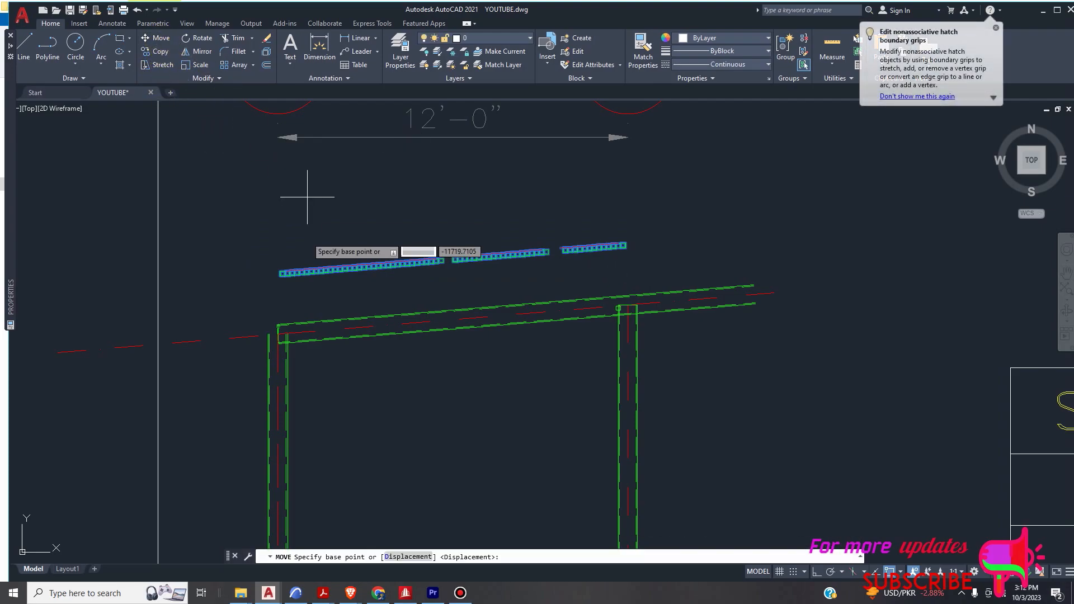
pyautogui.click(302, 272)
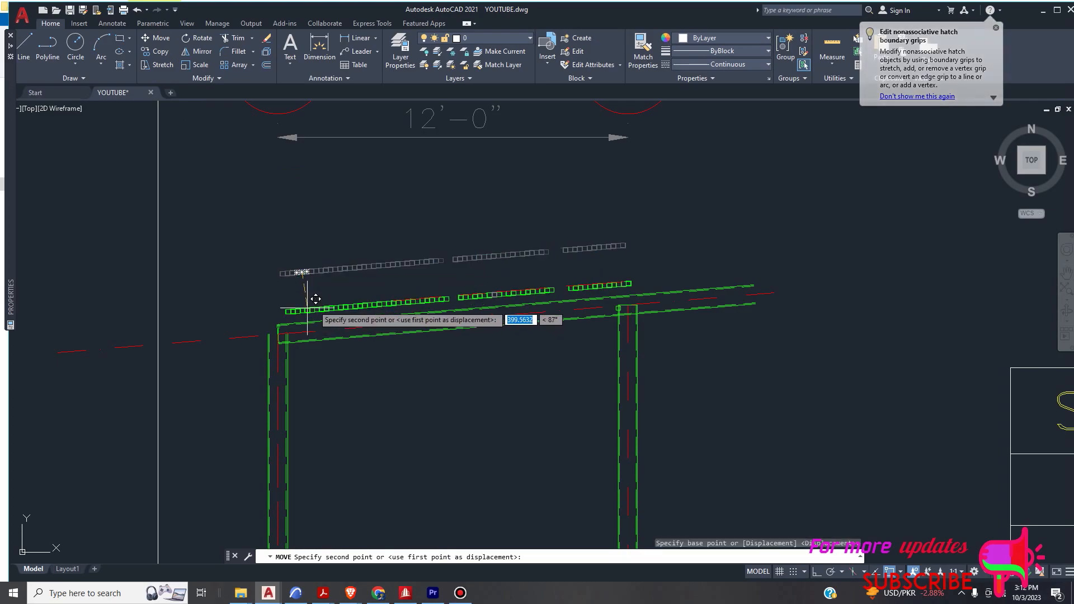
pyautogui.click(815, 572)
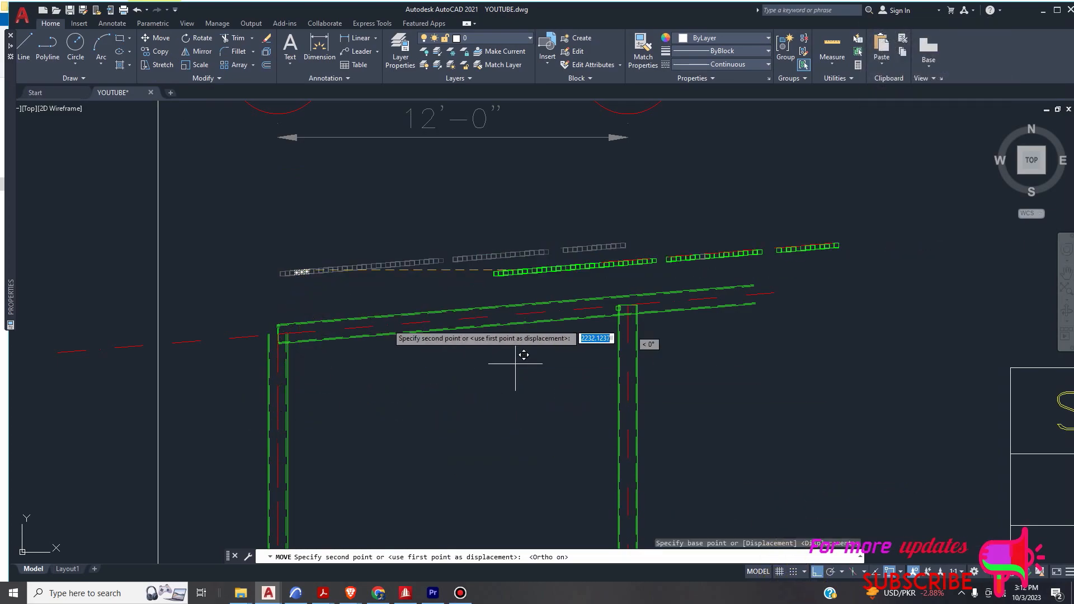
pyautogui.scroll(2, 307, 306)
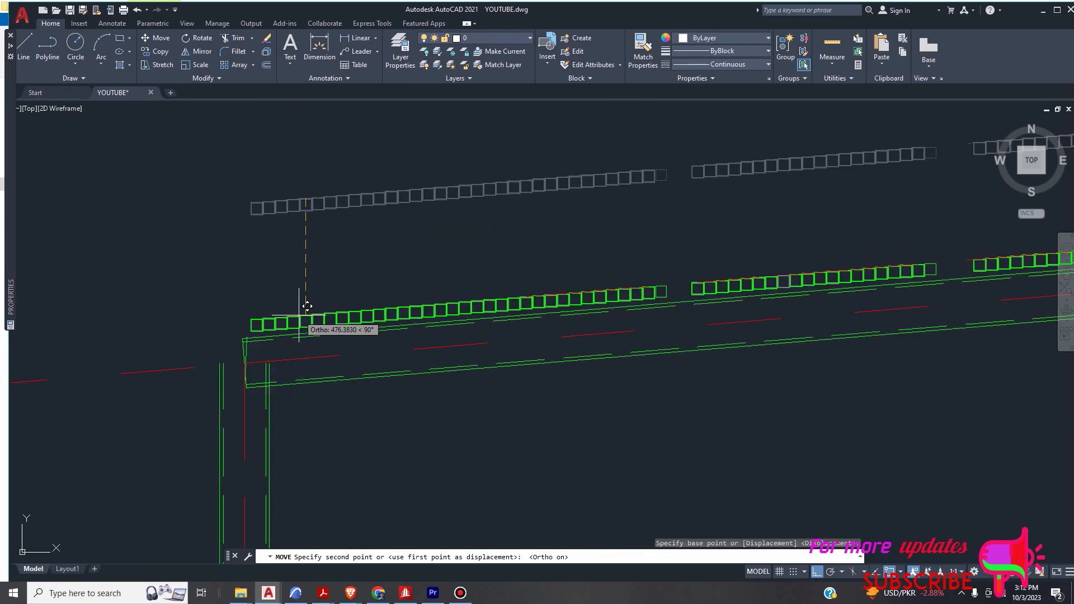
pyautogui.scroll(2, 305, 306)
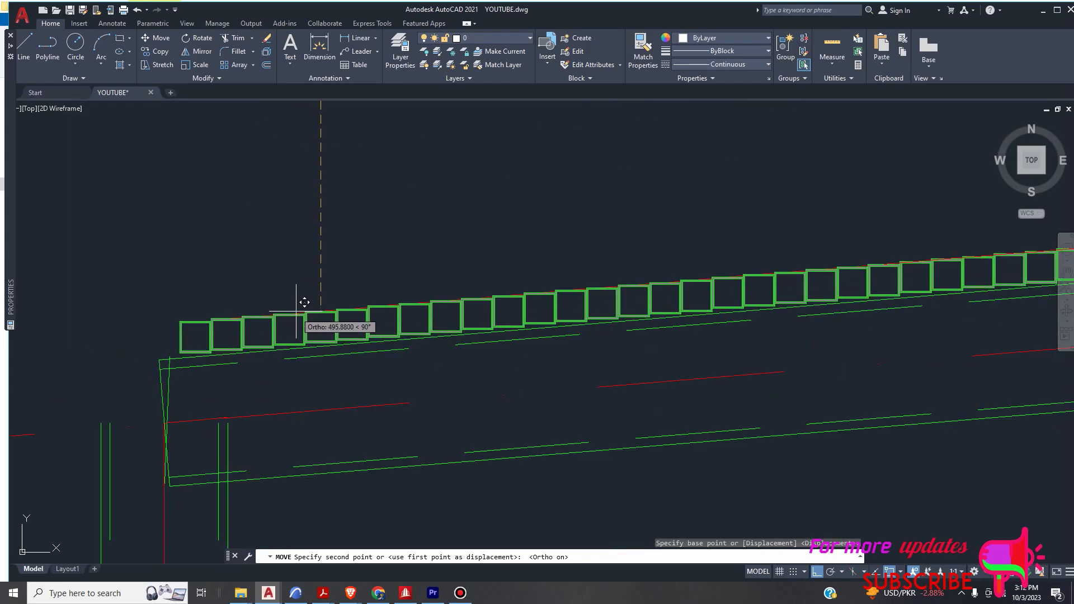
pyautogui.press('Escape')
pyautogui.scroll(-7, 309, 312)
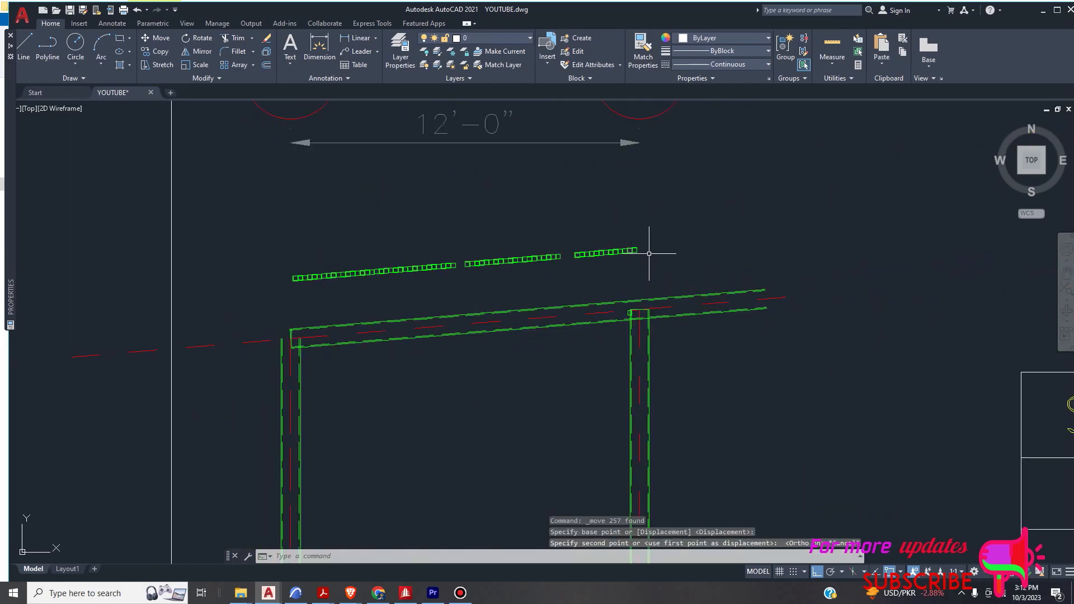
# - Select all rows of square tubes for a move and leave only the Nearest object snap active
pyautogui.click(653, 230)
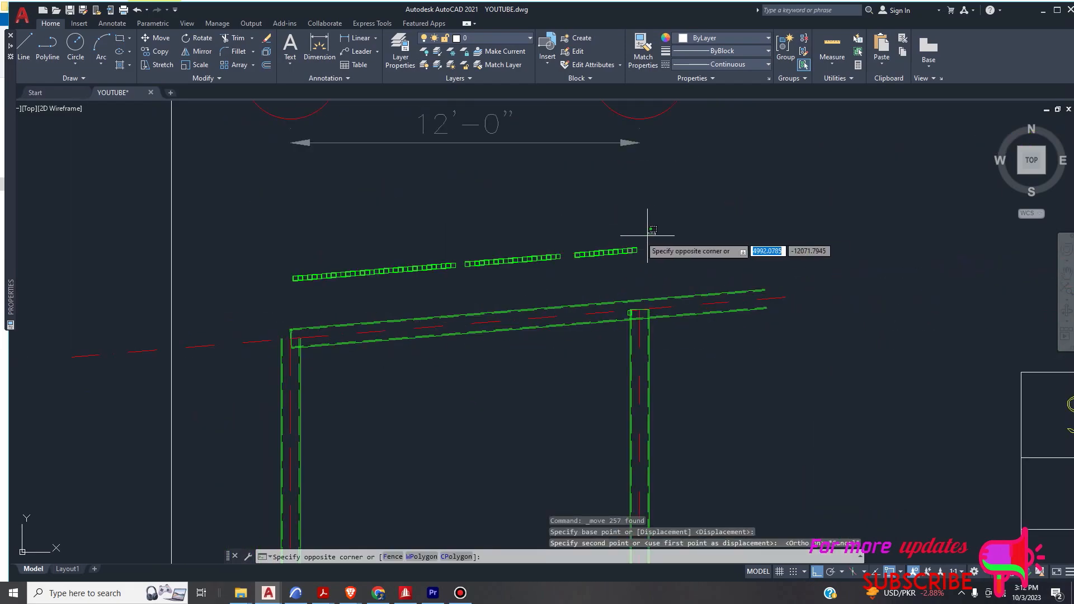
pyautogui.click(240, 288)
pyautogui.click(157, 38)
pyautogui.scroll(6, 302, 283)
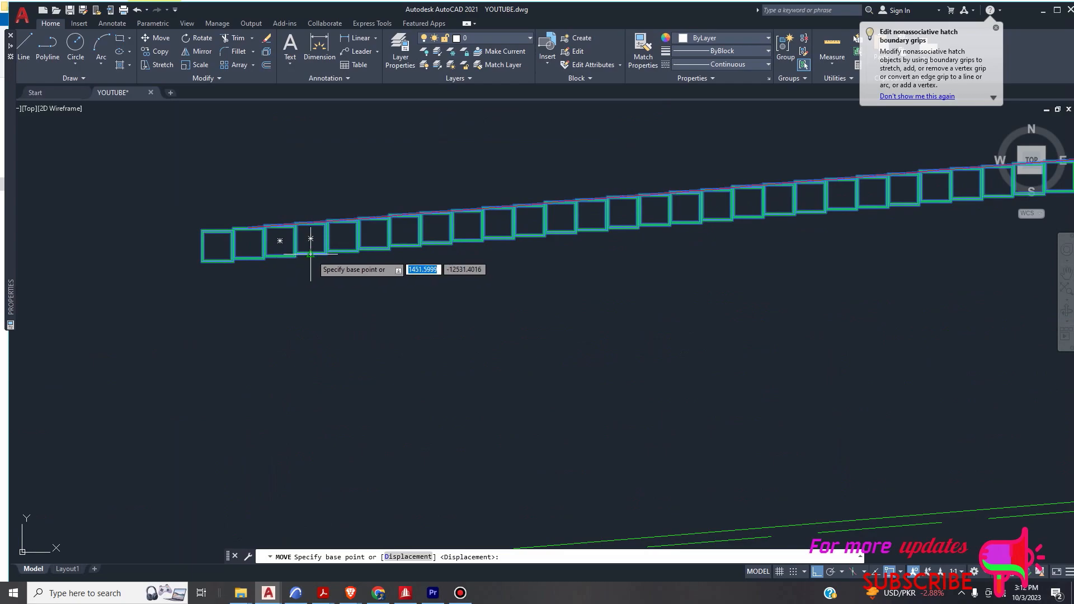
pyautogui.click(901, 572)
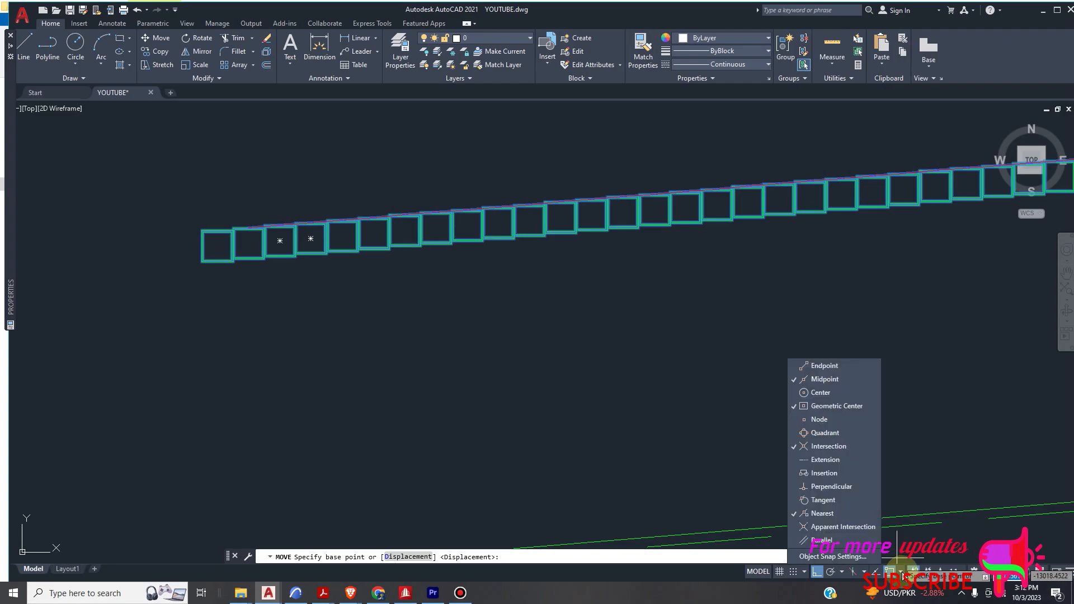
pyautogui.click(821, 408)
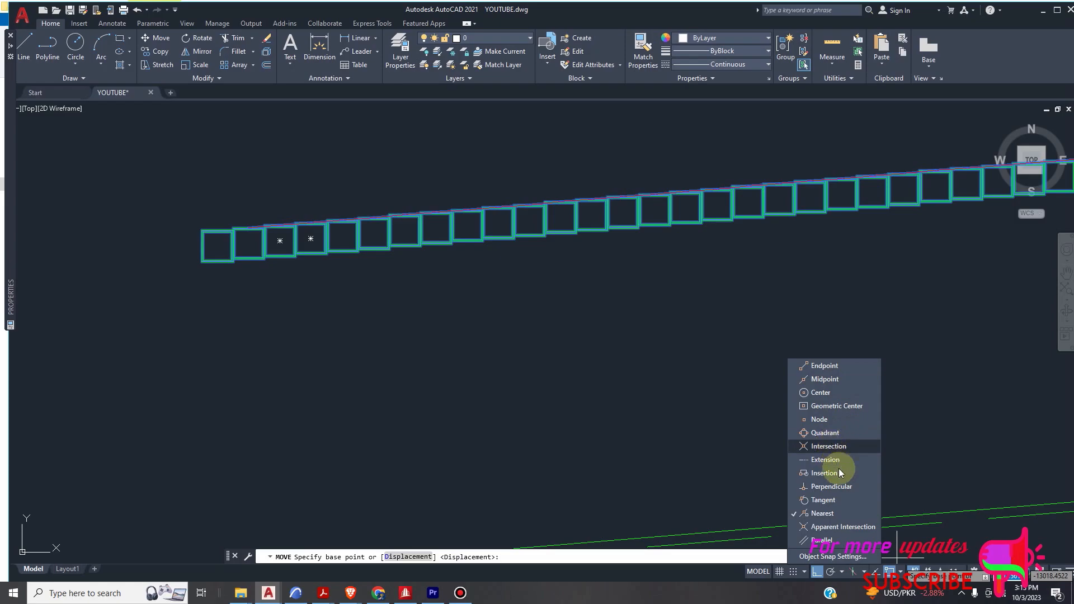
# - Move the tube rows vertically down from the first tube's bottom edge onto the sloped beam's top edge
pyautogui.scroll(-5, 595, 336)
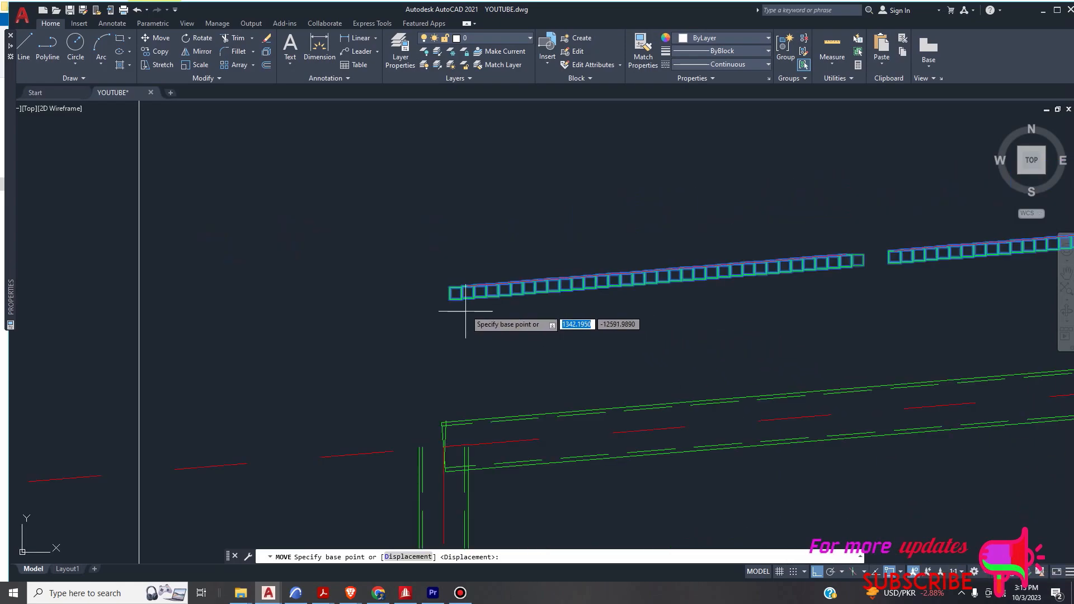
pyautogui.scroll(3, 465, 312)
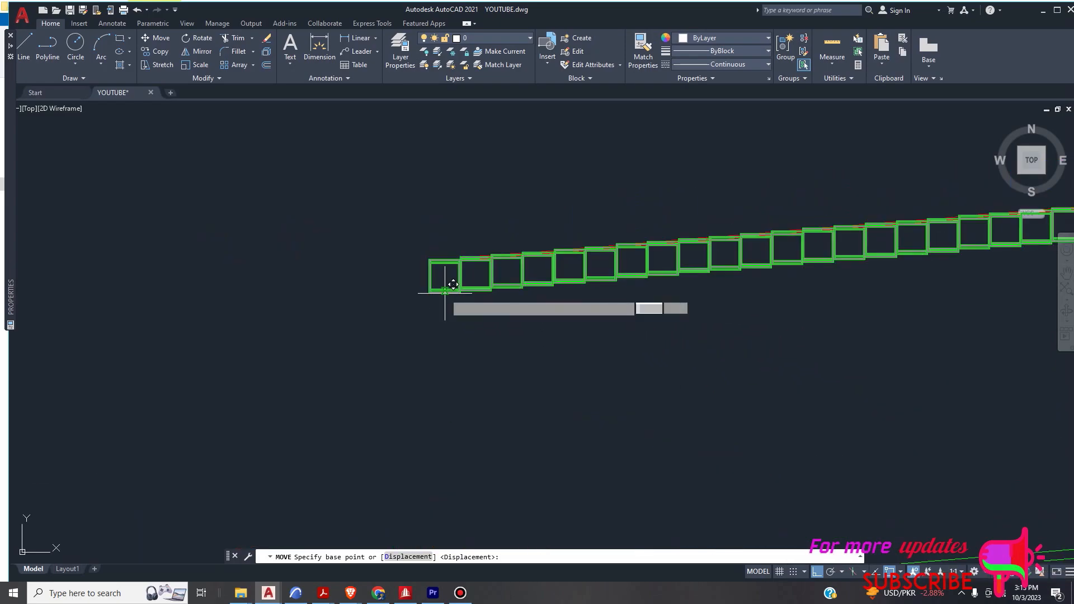
pyautogui.click(453, 284)
pyautogui.scroll(-4, 471, 307)
pyautogui.scroll(3, 460, 307)
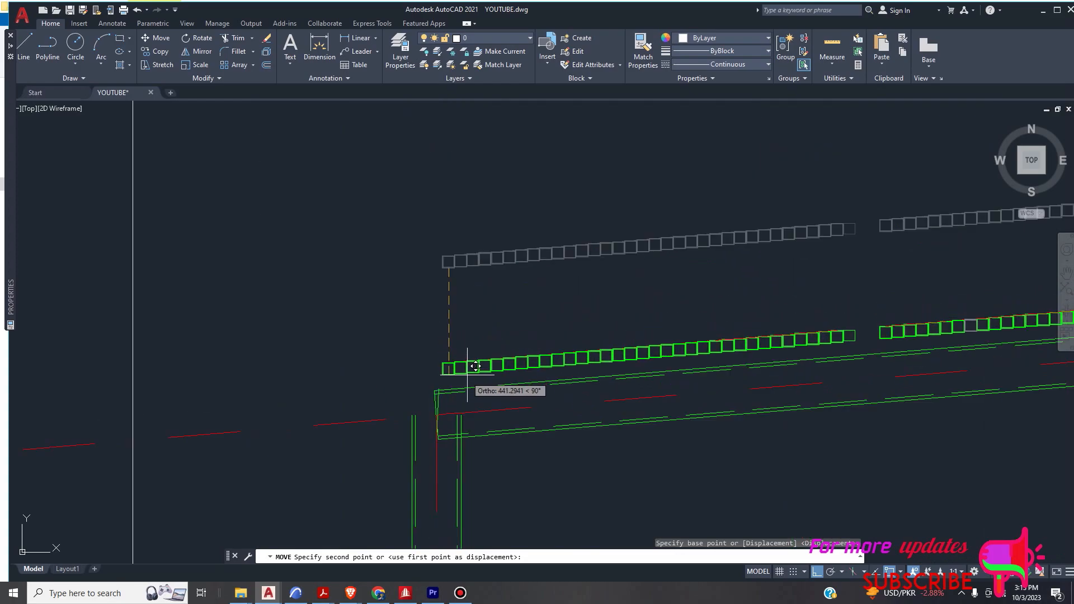
pyautogui.scroll(3, 439, 378)
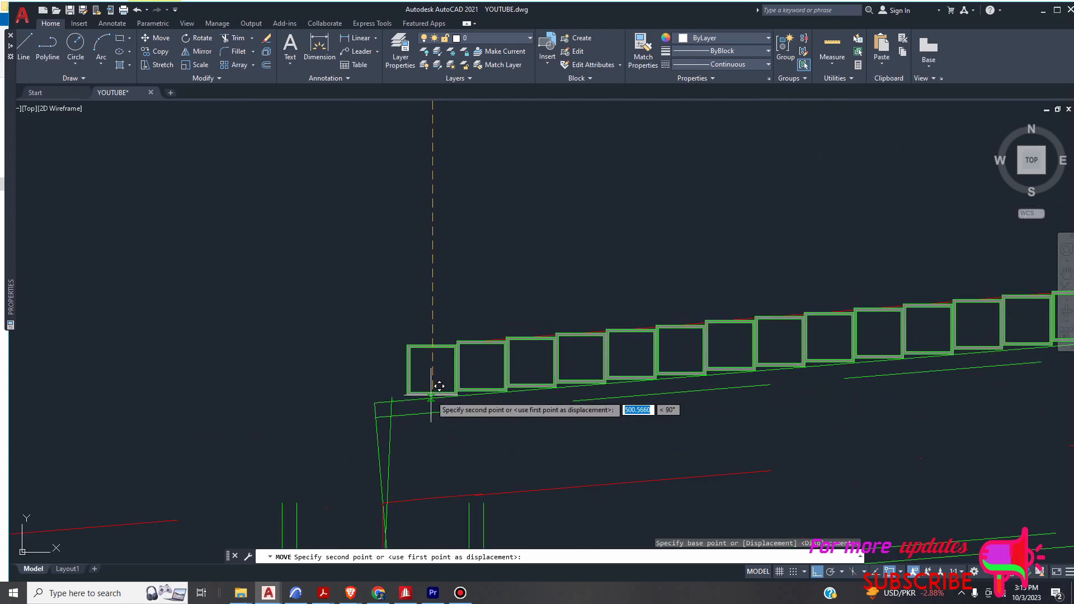
pyautogui.click(430, 395)
pyautogui.scroll(-5, 433, 421)
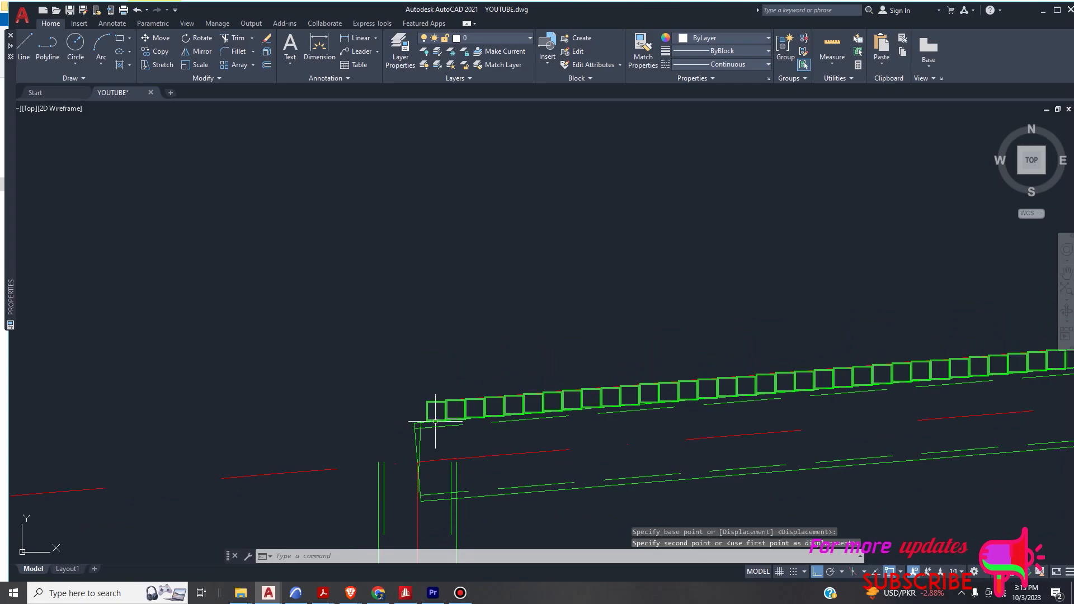
# - Examine how the moved square tubes sit along the sloped beam's top edge
pyautogui.scroll(5, 346, 335)
pyautogui.scroll(-5, 328, 359)
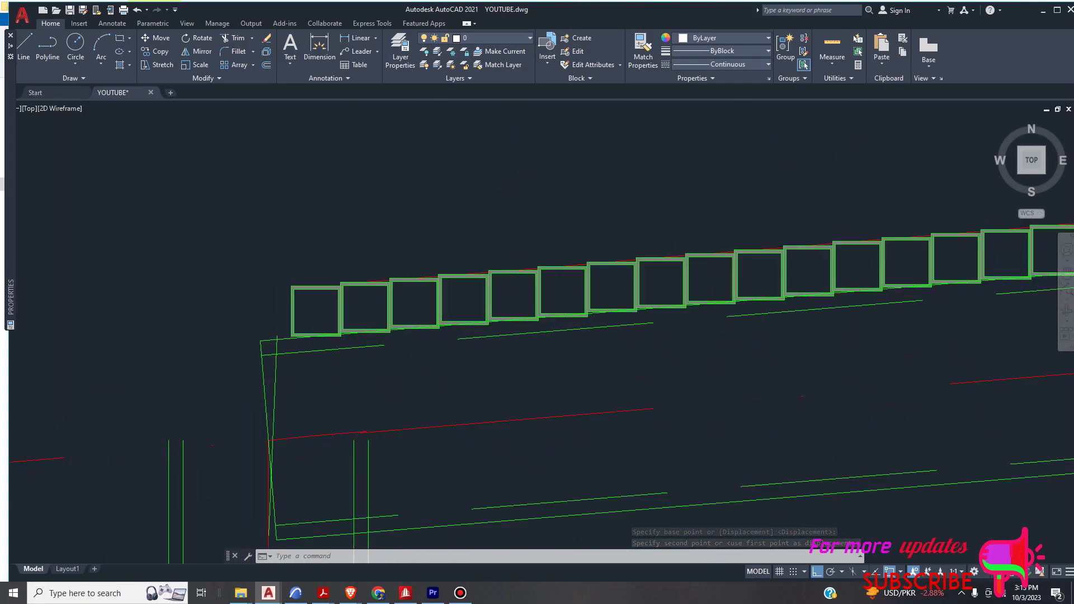
pyautogui.scroll(-4, 618, 300)
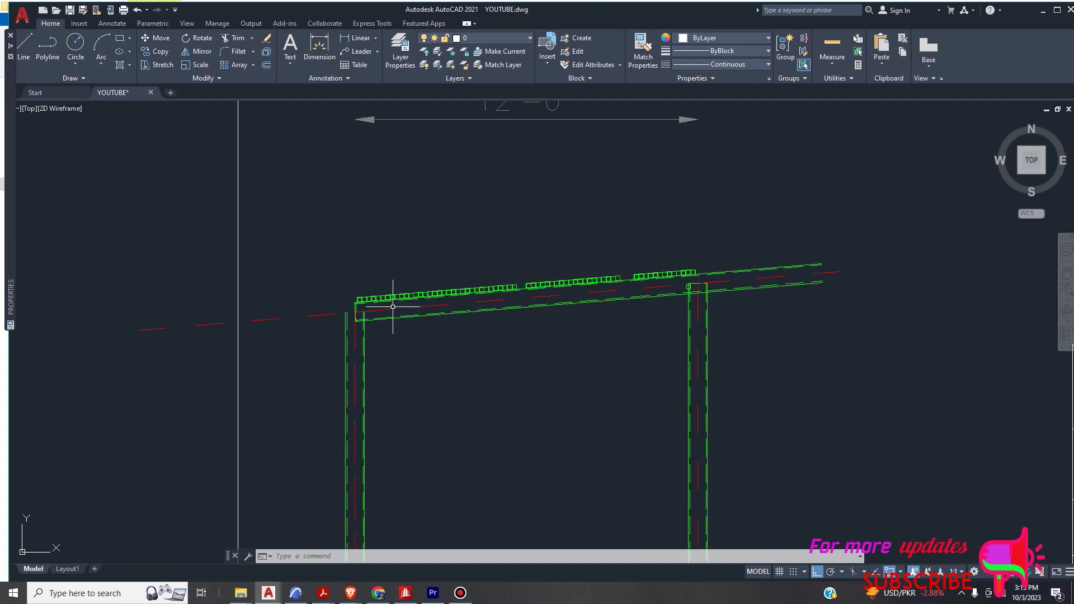
pyautogui.scroll(5, 341, 308)
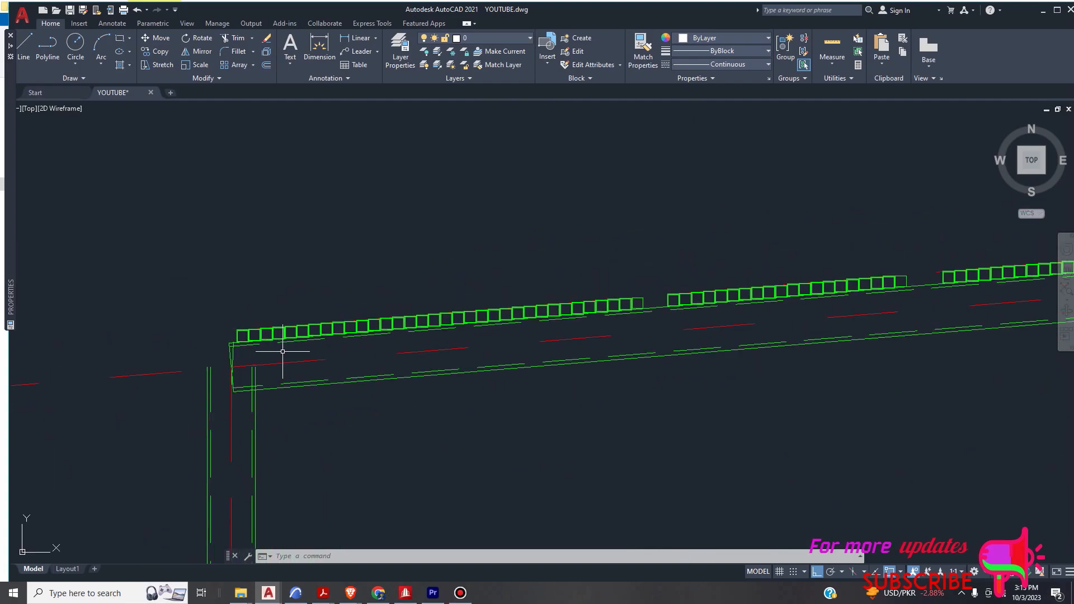
pyautogui.scroll(2, 245, 335)
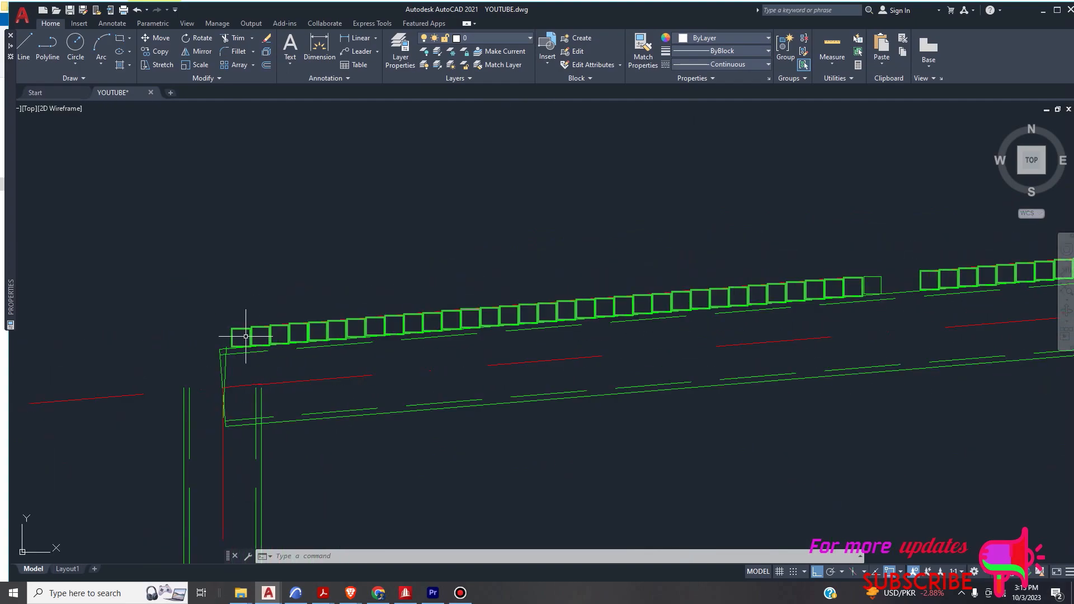
pyautogui.scroll(6, 253, 325)
pyautogui.scroll(-4, 319, 350)
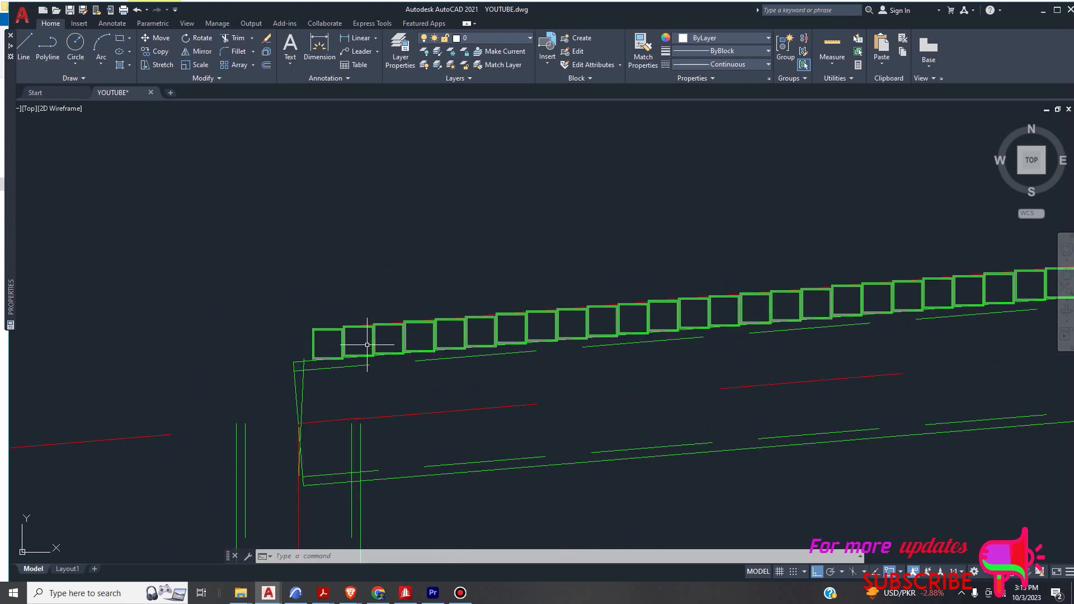
# - Select the leftmost square tube with its hatch and check where its bottom edge meets the sloped beam
pyautogui.scroll(4, 329, 348)
pyautogui.click(316, 285)
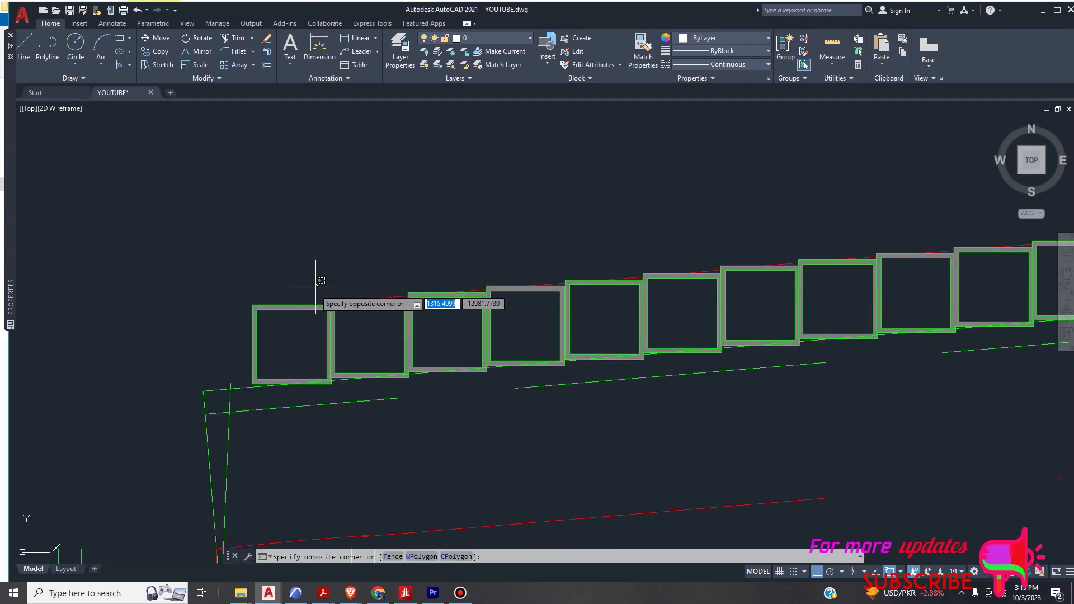
pyautogui.click(293, 330)
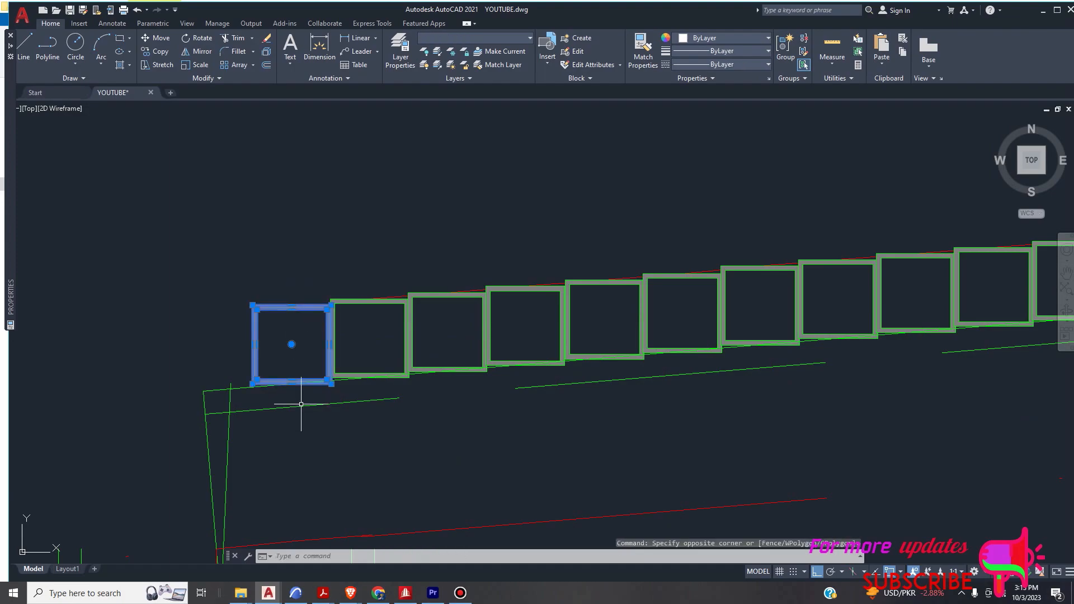
pyautogui.scroll(4, 236, 392)
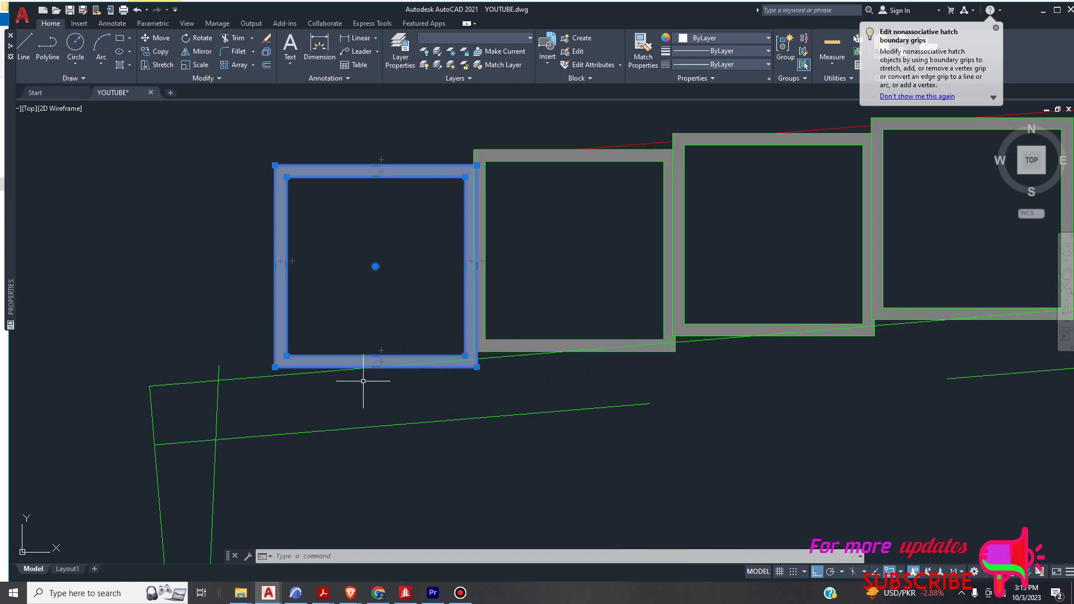
pyautogui.scroll(-4, 380, 246)
pyautogui.scroll(2, 360, 235)
pyautogui.scroll(-2, 258, 307)
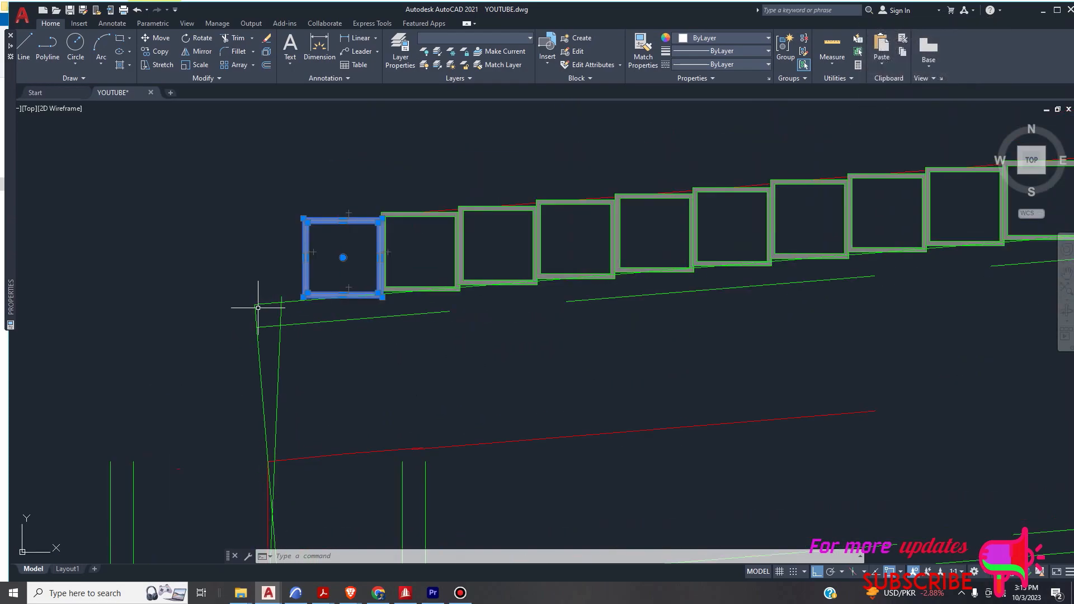
pyautogui.scroll(4, 396, 299)
pyautogui.scroll(-8, 677, 260)
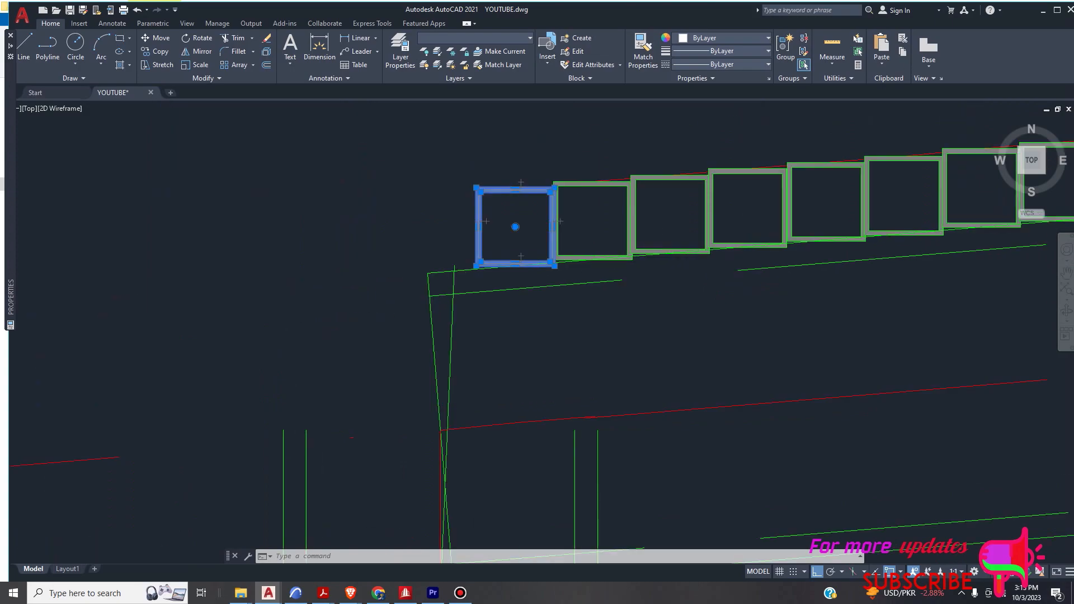
pyautogui.scroll(4, 525, 219)
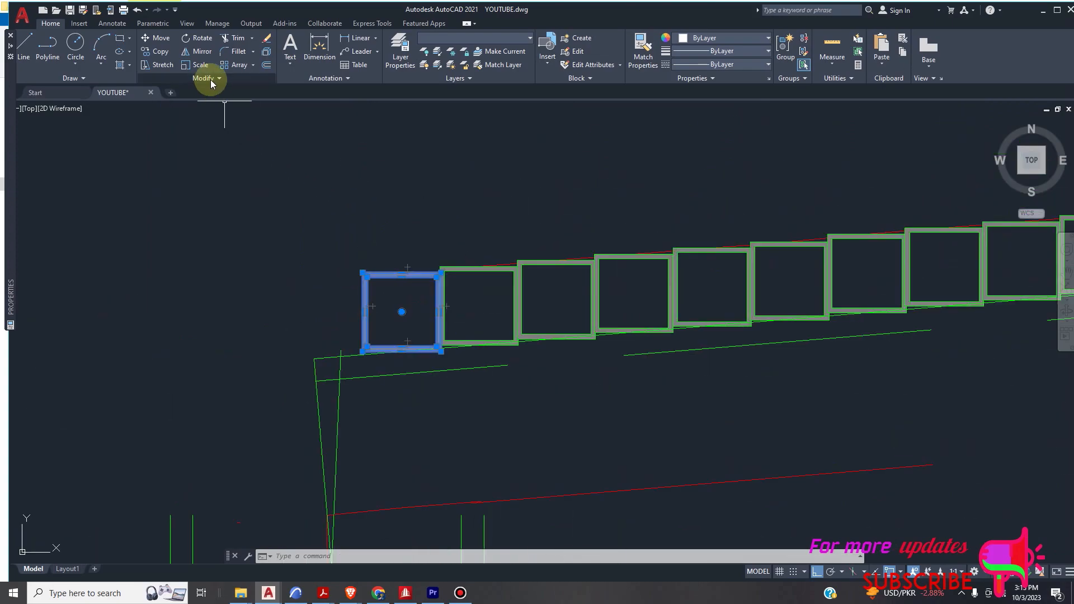
# - Rotate the leftmost square tube about its lower-left corner, using its bottom edge as reference and two points on the beam's top edge as the new angle
pyautogui.click(197, 40)
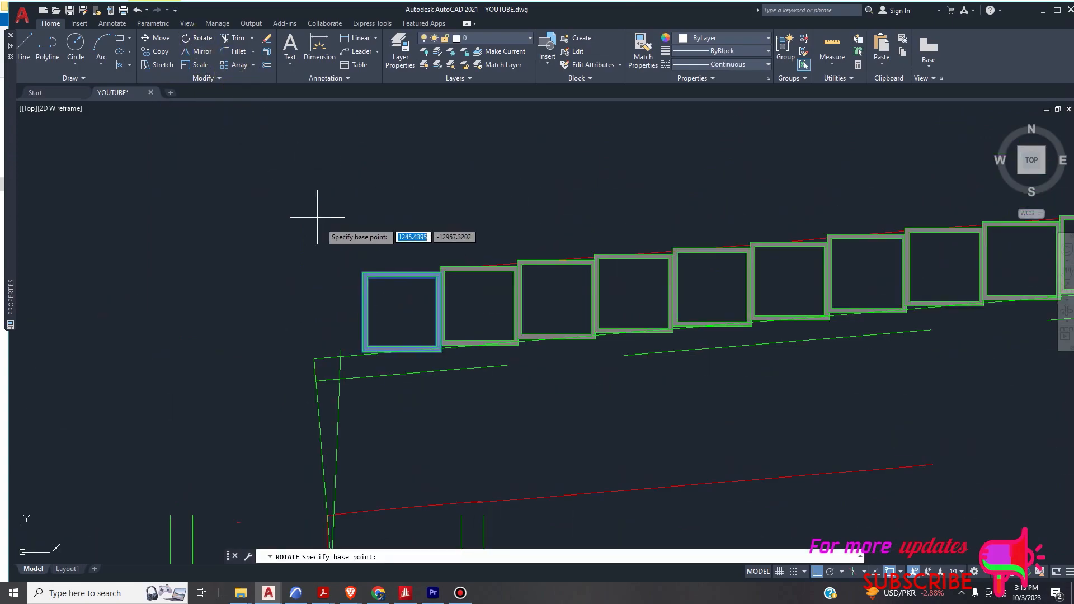
pyautogui.scroll(4, 370, 354)
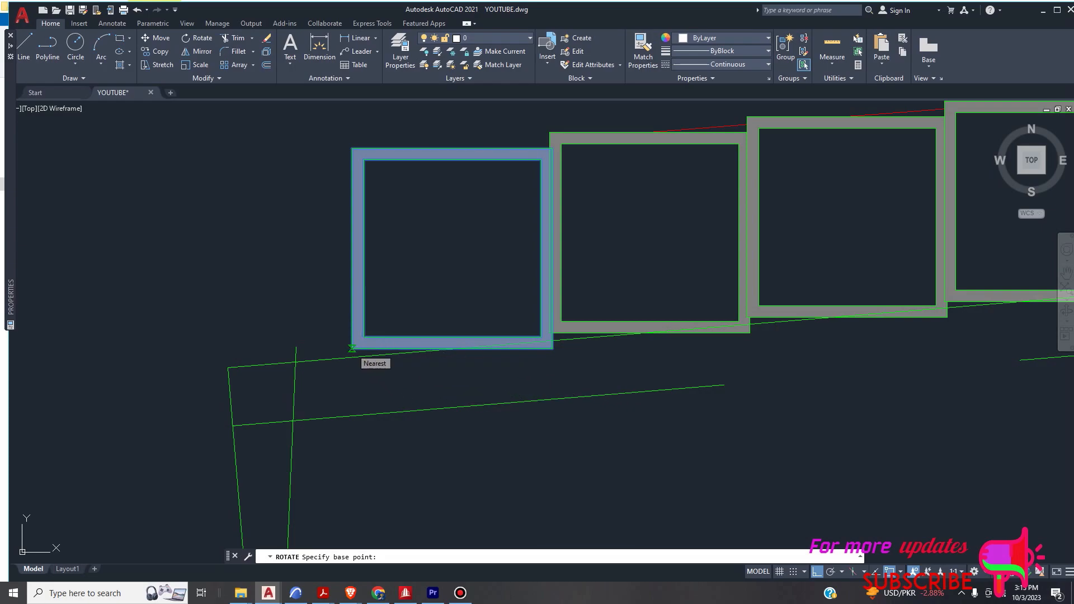
pyautogui.click(352, 348)
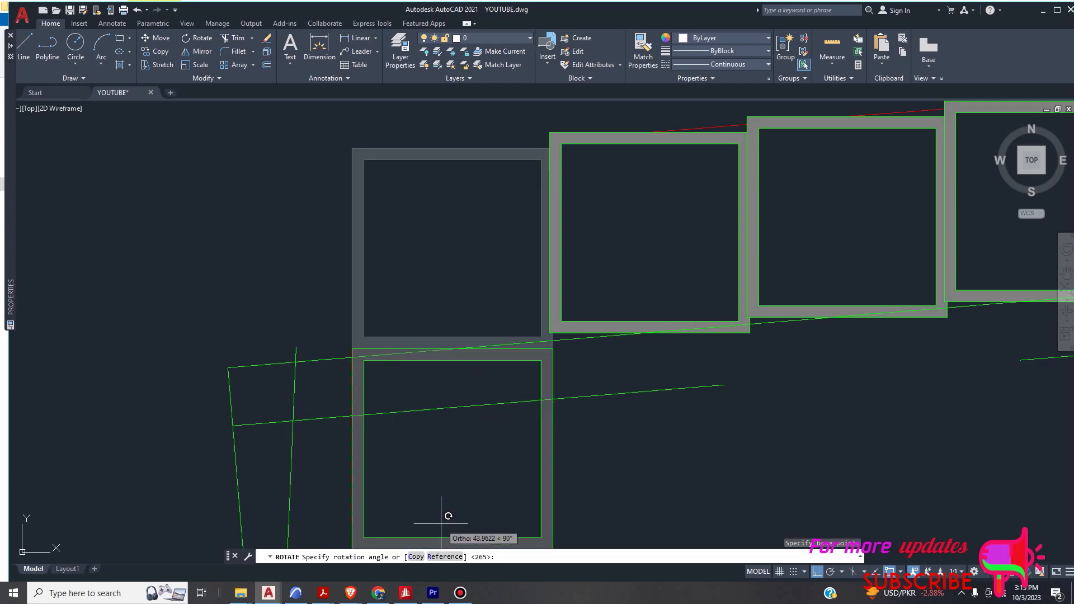
pyautogui.click(445, 557)
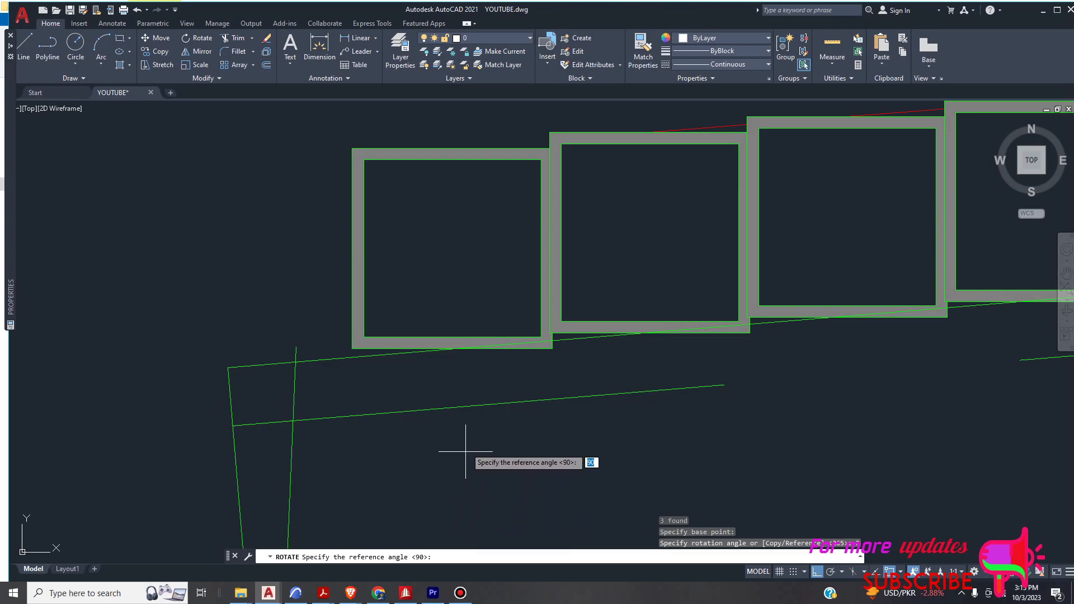
pyautogui.click(353, 348)
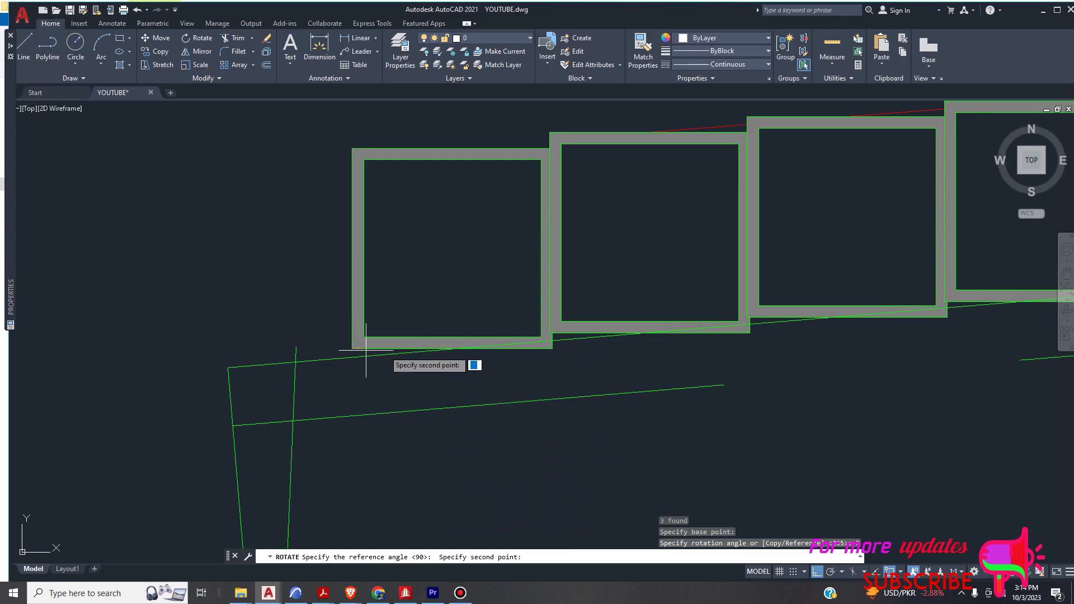
pyautogui.click(550, 349)
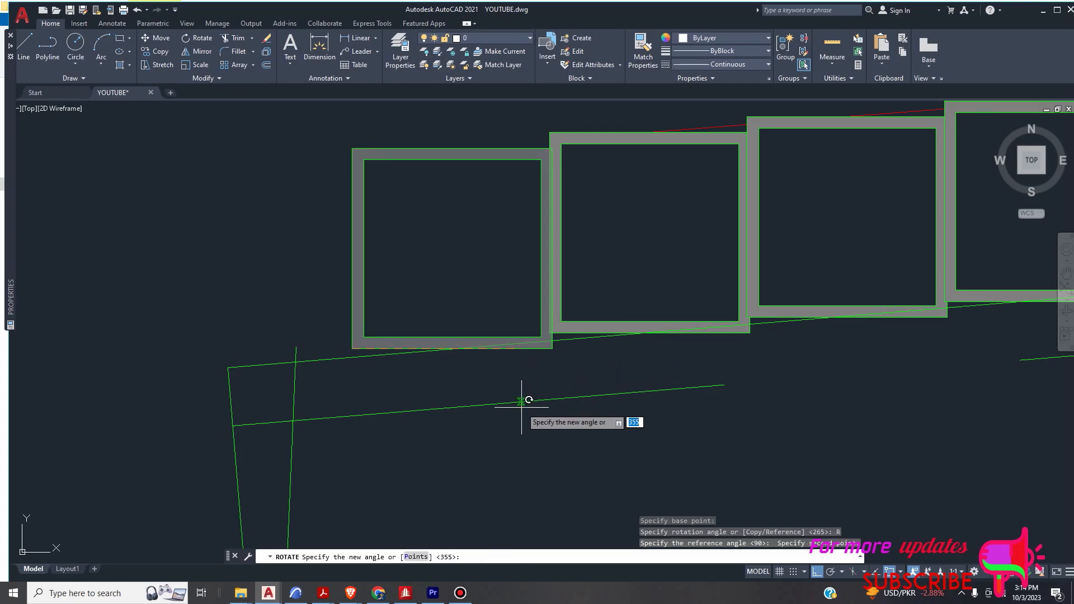
pyautogui.write('p')
pyautogui.press('Return')
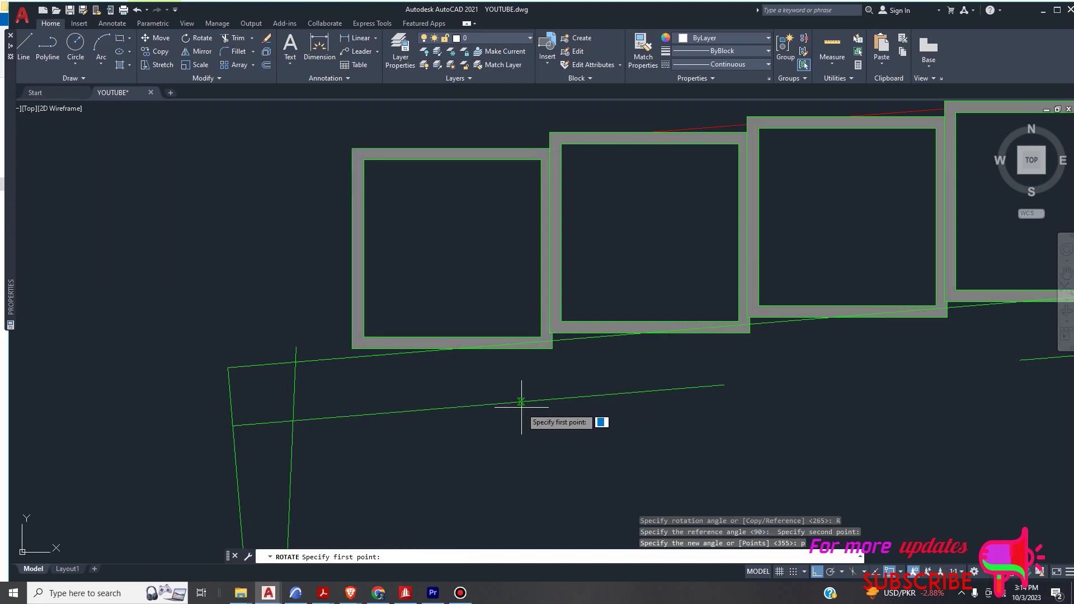
pyautogui.click(319, 361)
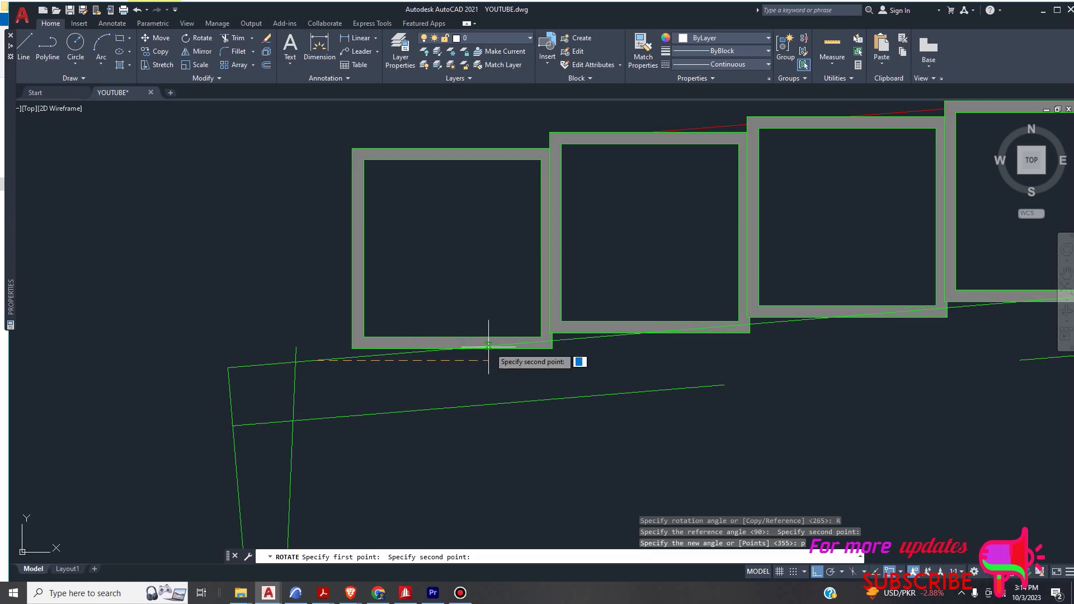
pyautogui.click(565, 340)
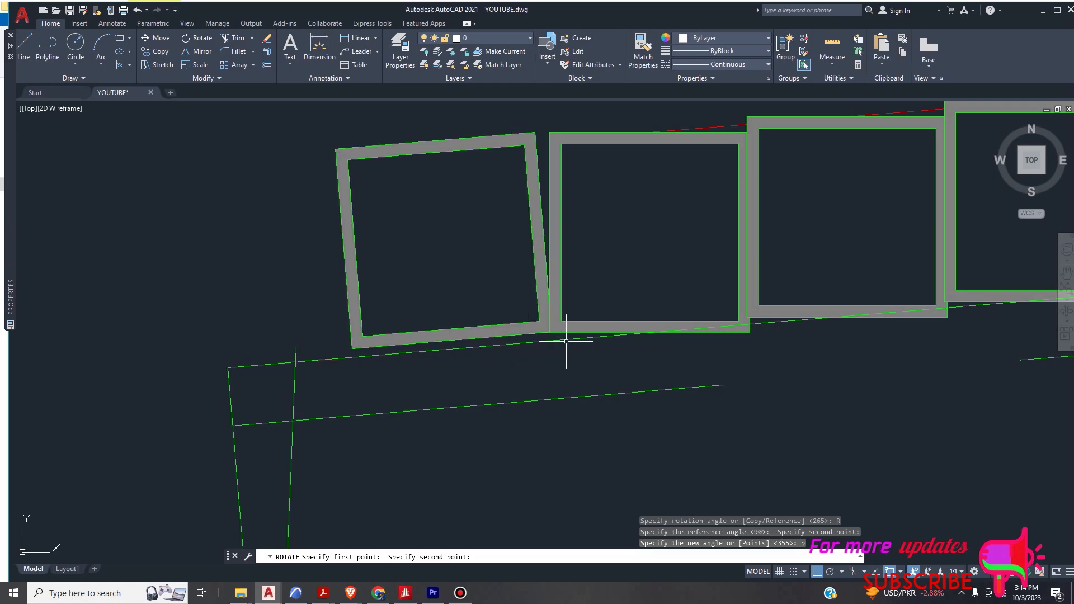
pyautogui.click(565, 341)
# - Examine how the rotated leftmost tube sits relative to the sloped beam's top edge and the neighbouring unrotated tubes
pyautogui.scroll(-3, 556, 353)
pyautogui.scroll(2, 361, 355)
pyautogui.scroll(-2, 305, 340)
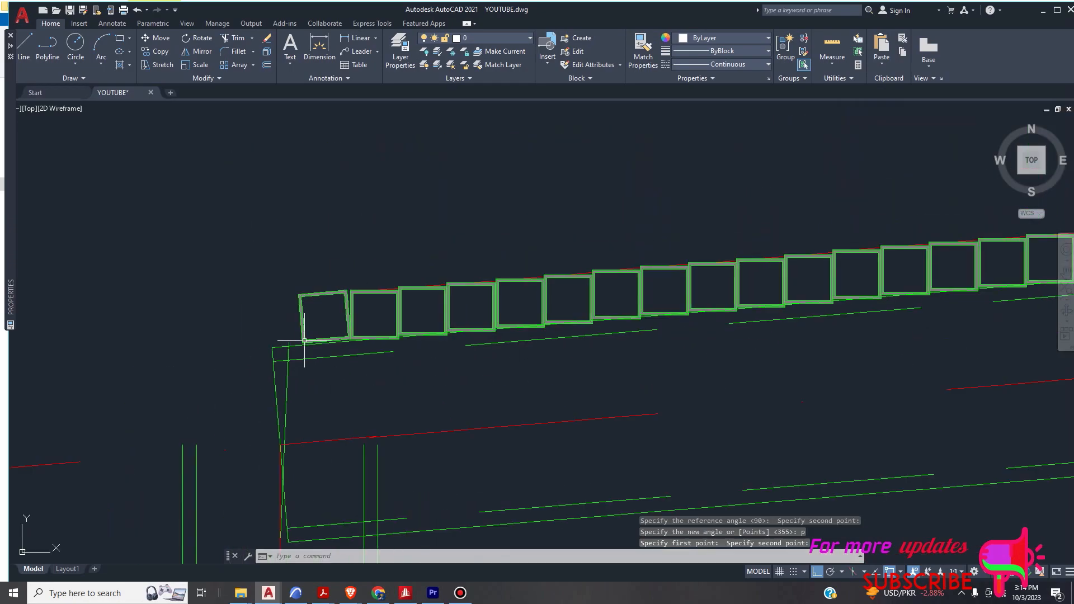
pyautogui.scroll(5, 304, 341)
pyautogui.scroll(-3, 372, 343)
pyautogui.scroll(4, 442, 353)
pyautogui.scroll(-4, 421, 347)
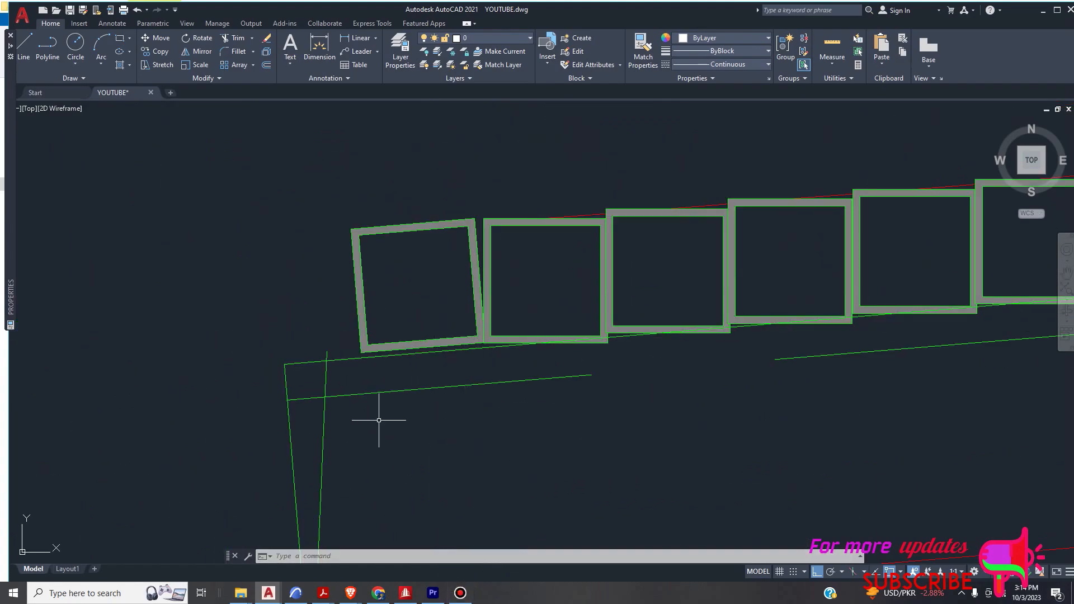
pyautogui.scroll(-7, 379, 420)
pyautogui.scroll(3, 412, 408)
pyautogui.scroll(4, 402, 367)
pyautogui.scroll(-2, 402, 386)
pyautogui.scroll(2, 402, 405)
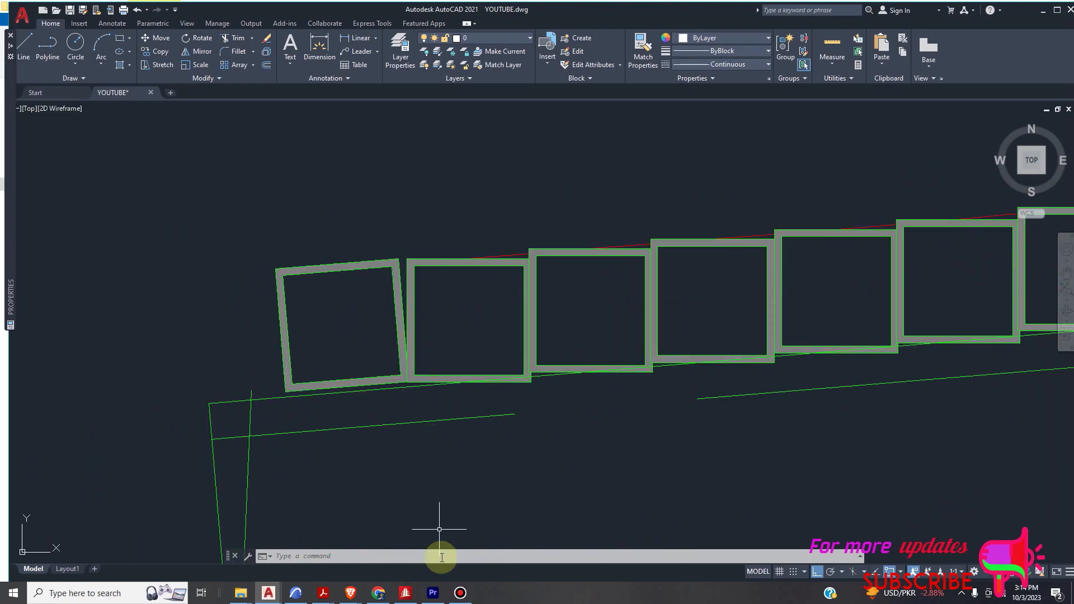